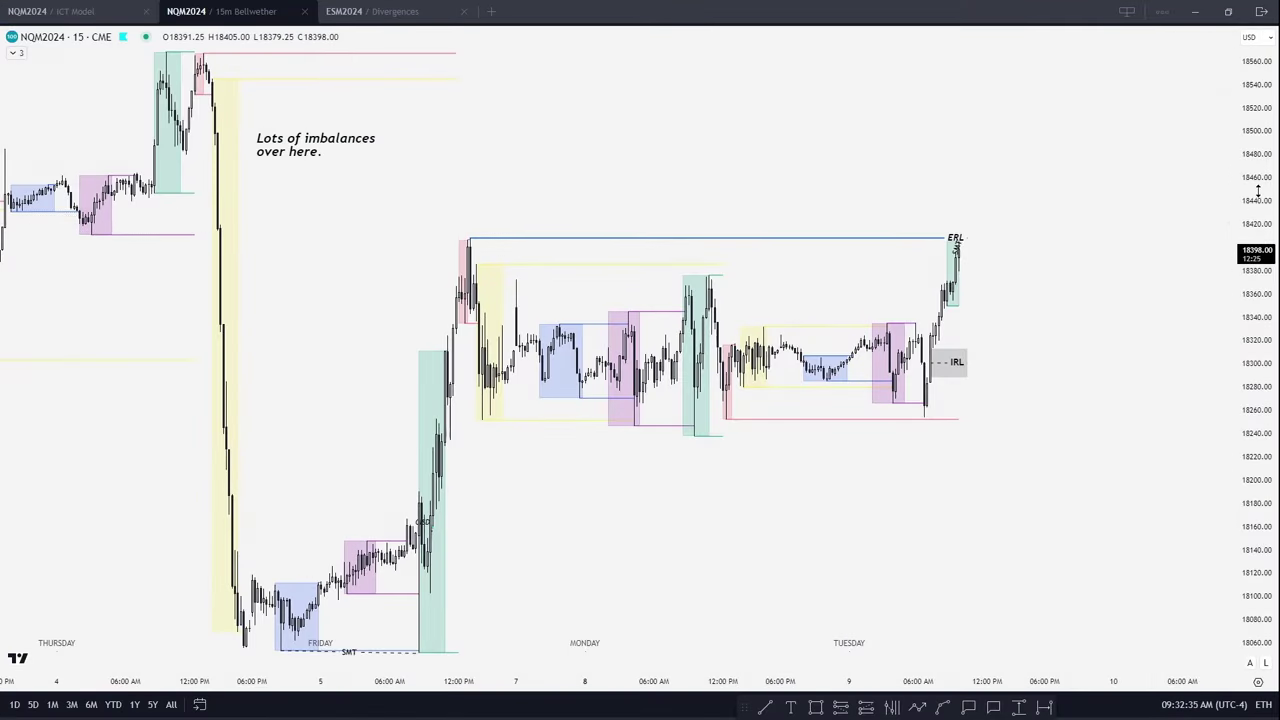
Step: Examine the NQM2024 15-minute rally from Tuesday's low up to the ERL line
left_click_drag(1258, 190, 1258, 206)
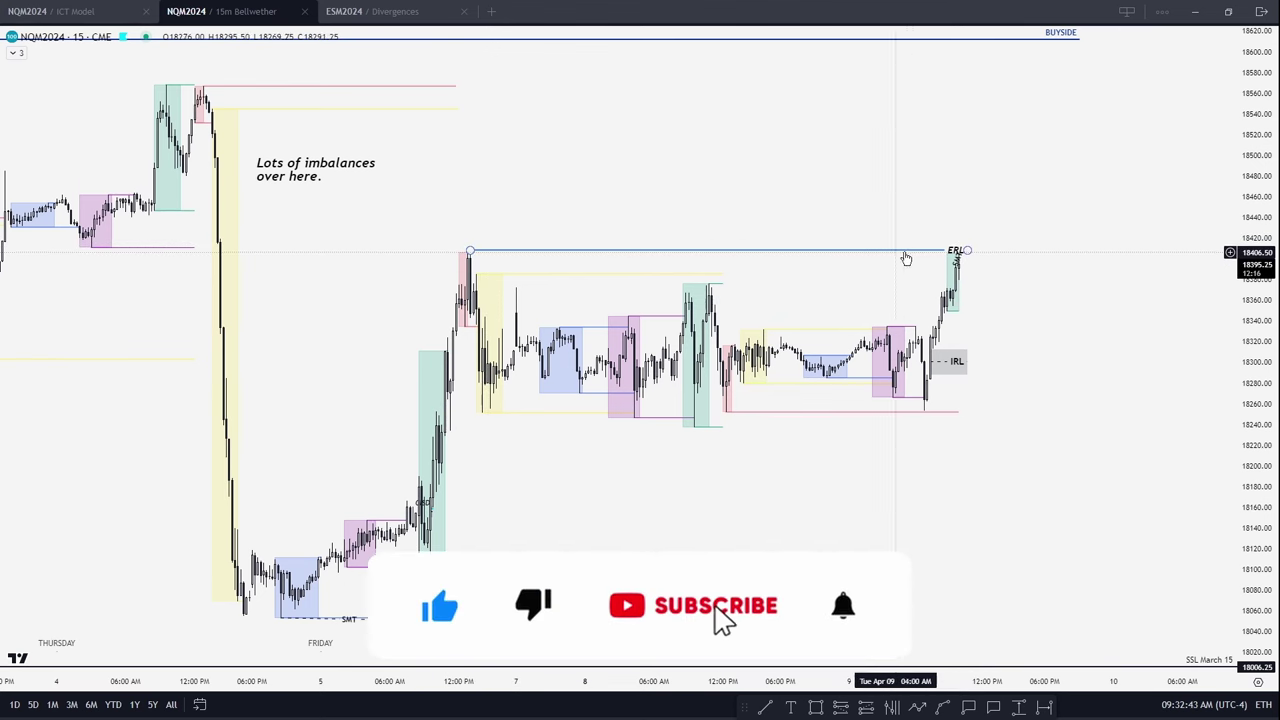
scroll(1023, 326, "up", 2)
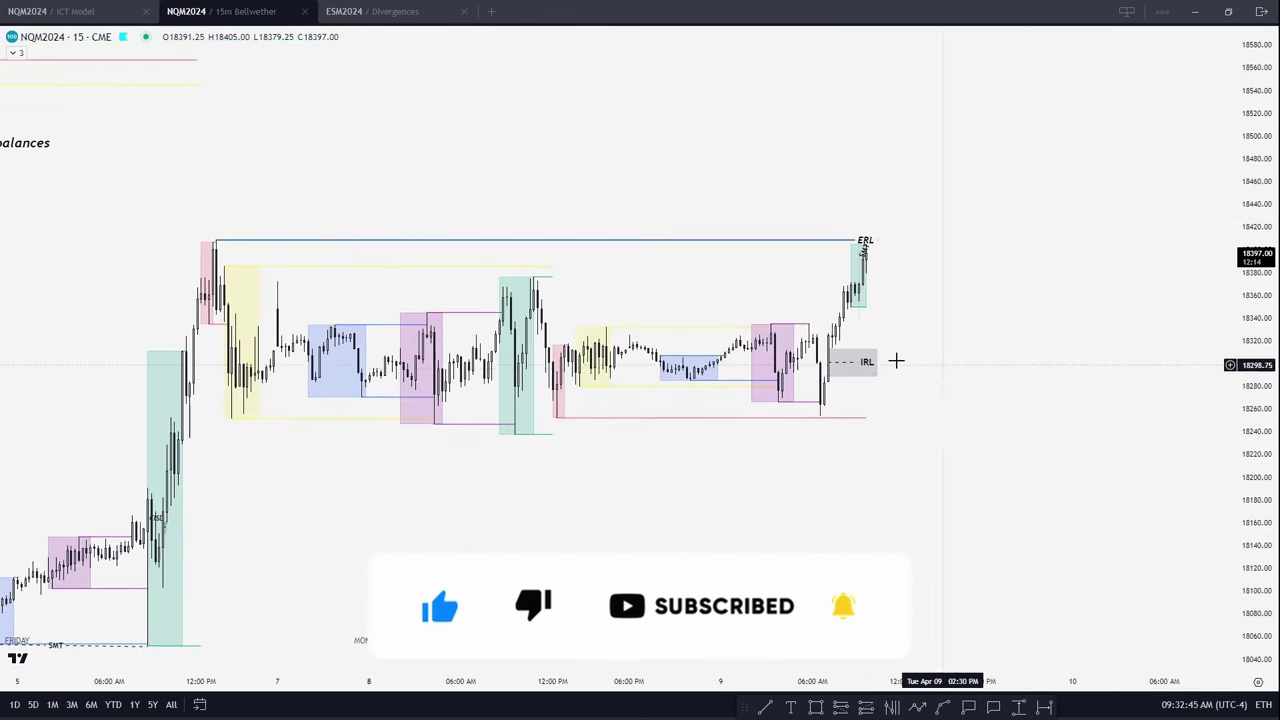
key("alt+f")
left_click(820, 416)
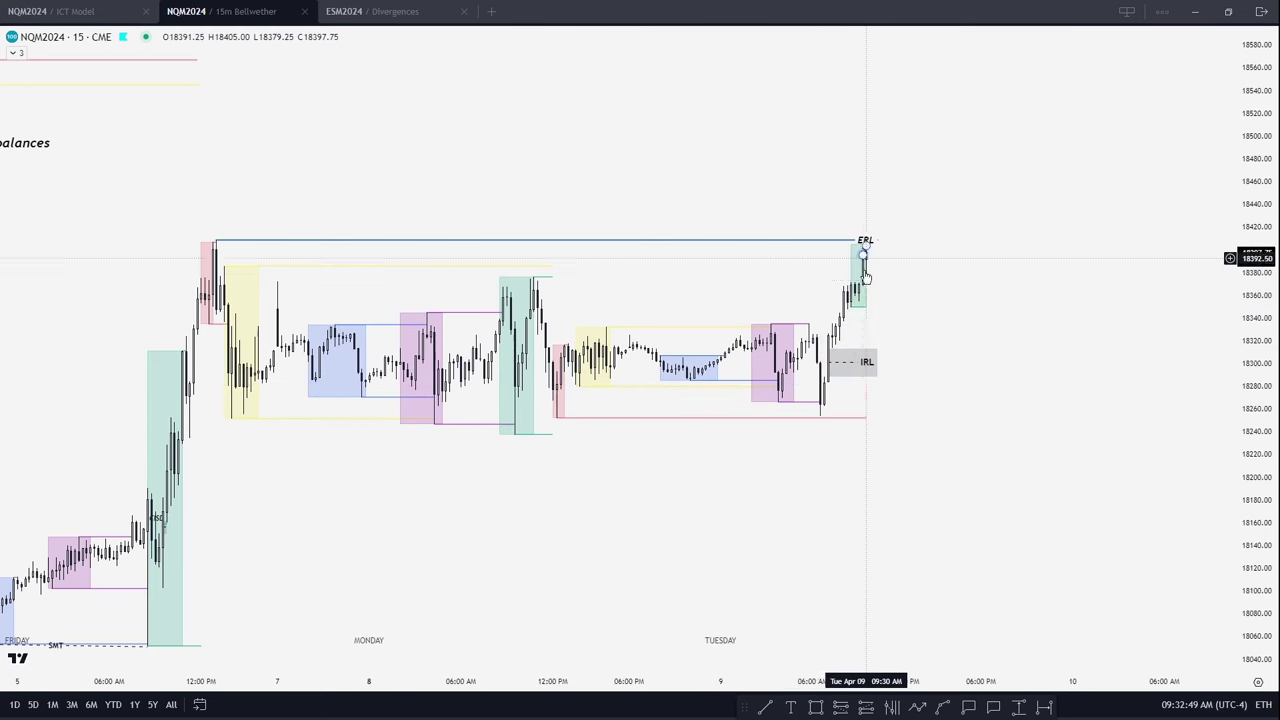
key("Escape")
scroll(951, 360, "down", 1)
left_click(920, 434)
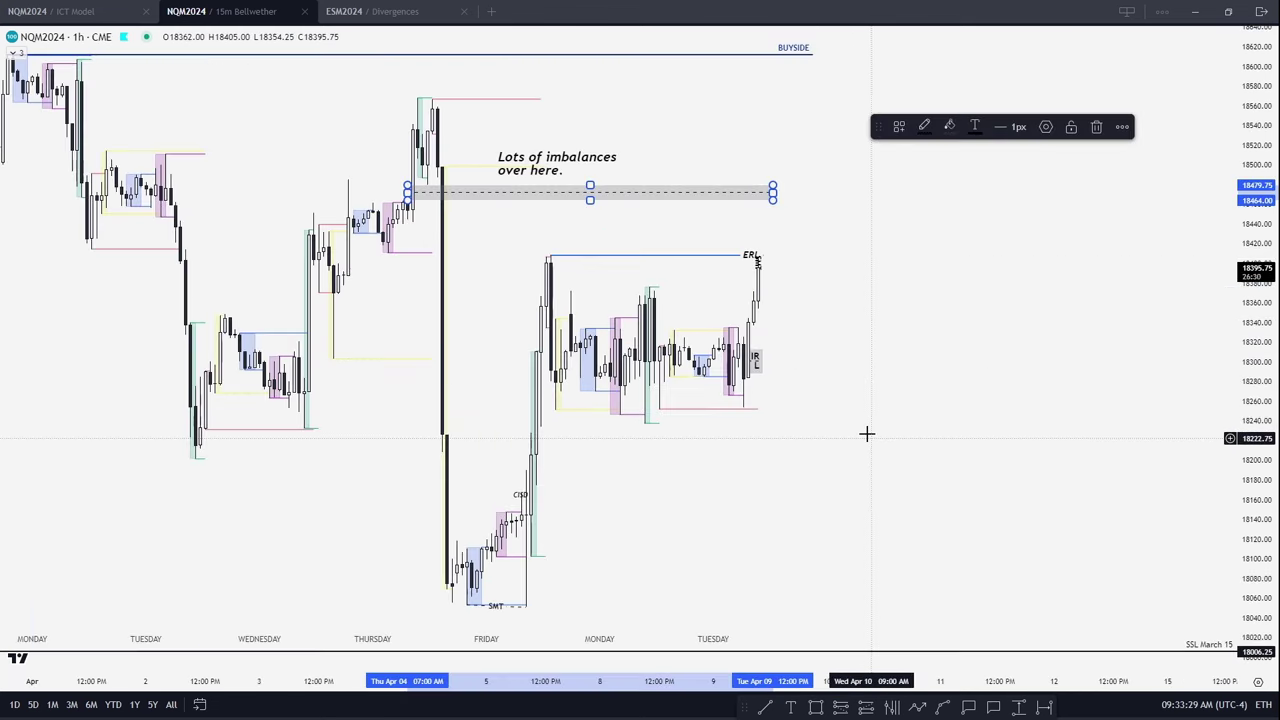
left_click(868, 434)
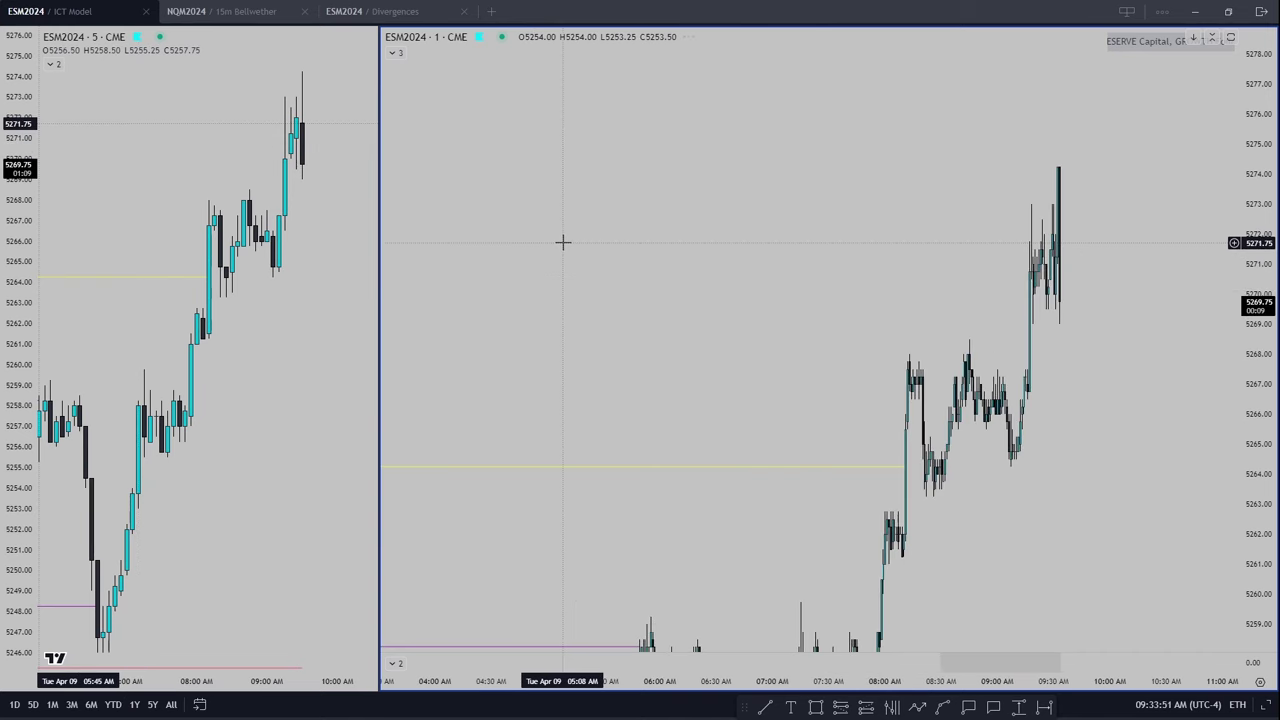
Step: Draw a level trend line at 5272.50 from Friday's high to Tuesday morning on the ESM2024 15-minute chart and apply the z.line template
left_click(765, 707)
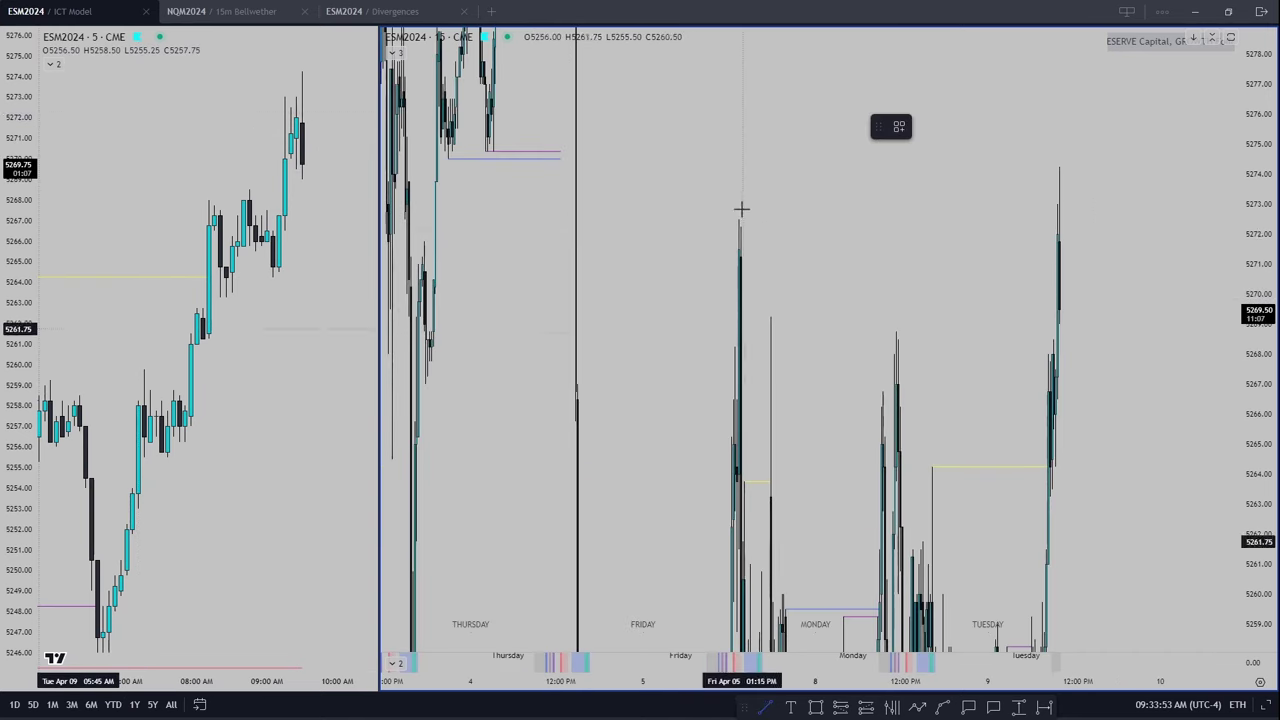
left_click(739, 219)
left_click(1050, 260)
left_click(899, 126)
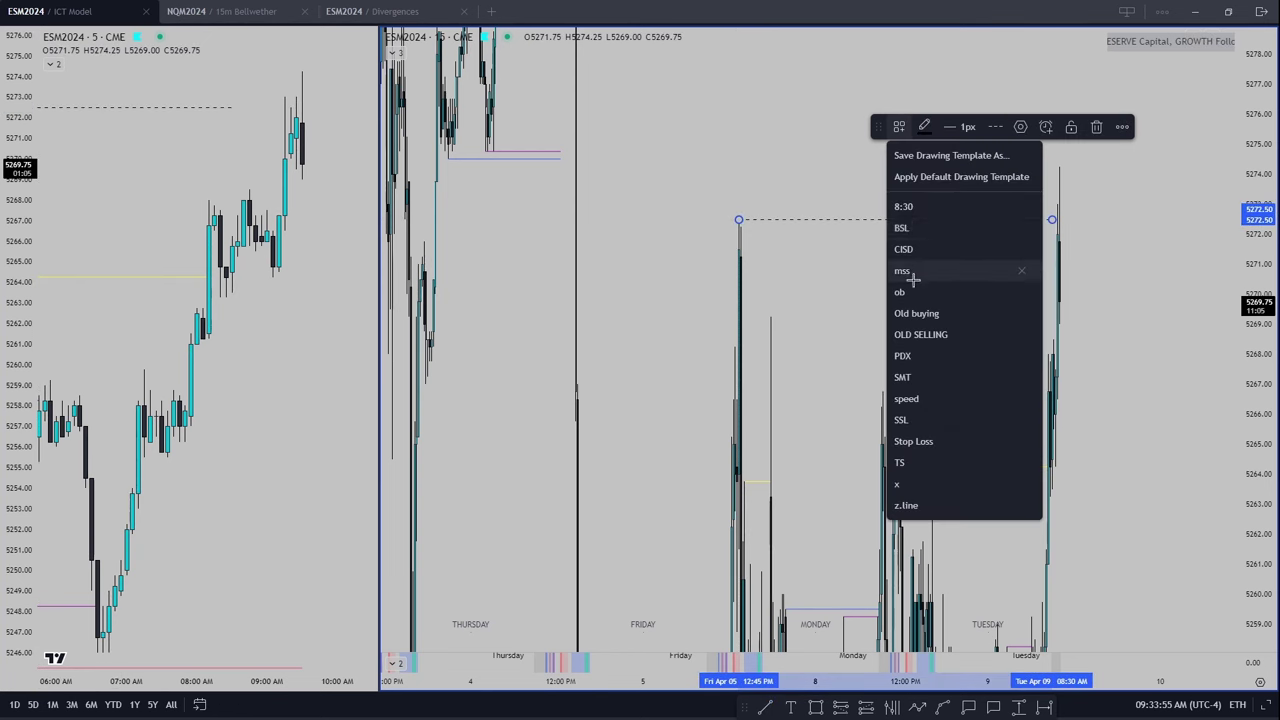
left_click(910, 505)
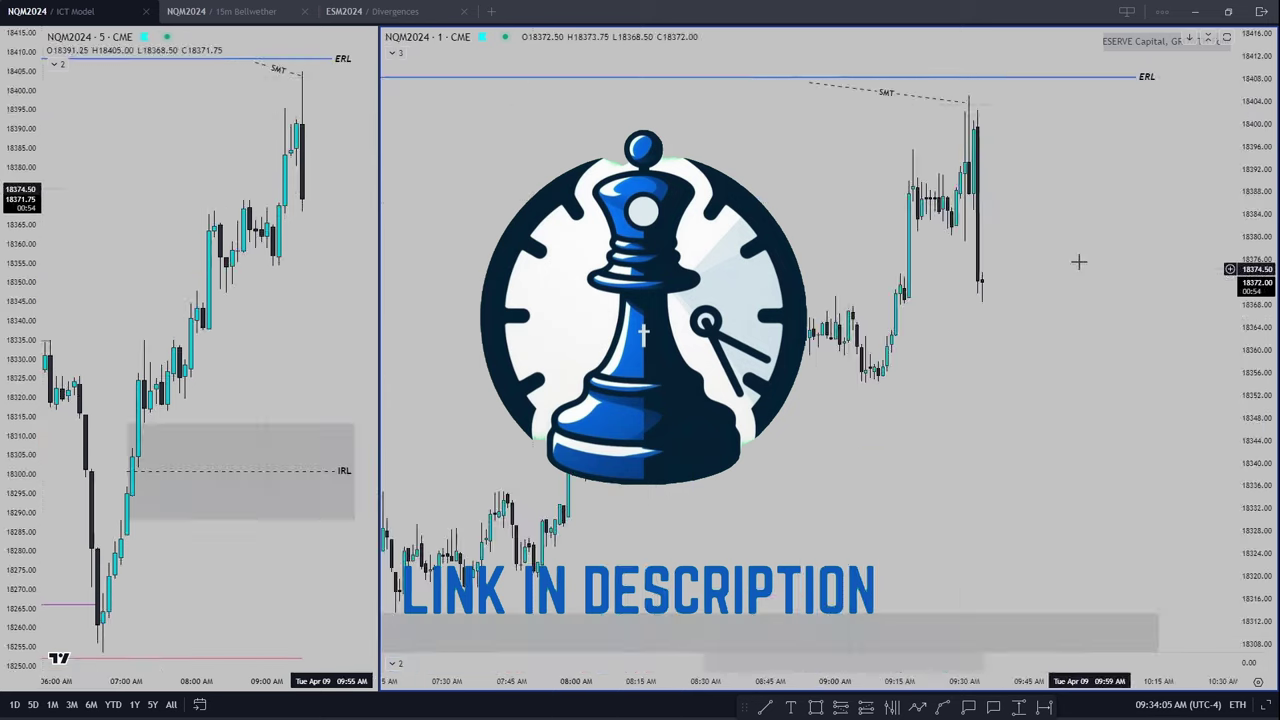
Step: Examine Tuesday morning's price action between the ERL line and the IRL box on the ESM2024 and NQM2024 charts
left_click_drag(1040, 238, 1044, 211)
left_click_drag(1262, 200, 1271, 258)
scroll(1090, 305, "down", 1)
left_click_drag(1094, 314, 1004, 305)
left_click_drag(997, 375, 952, 230)
left_click_drag(851, 325, 817, 395)
left_click(913, 234, "shift")
left_click(915, 514)
left_click(915, 514)
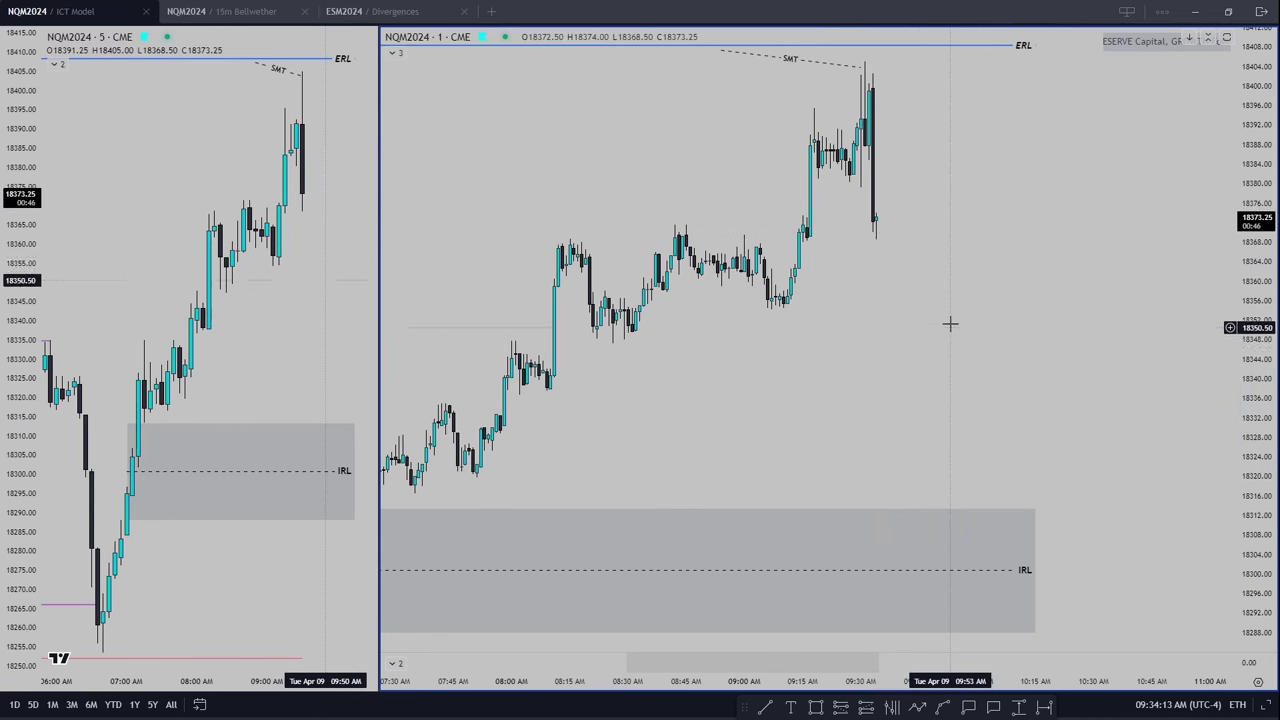
scroll(949, 311, "down", 2)
scroll(948, 311, "down", 2)
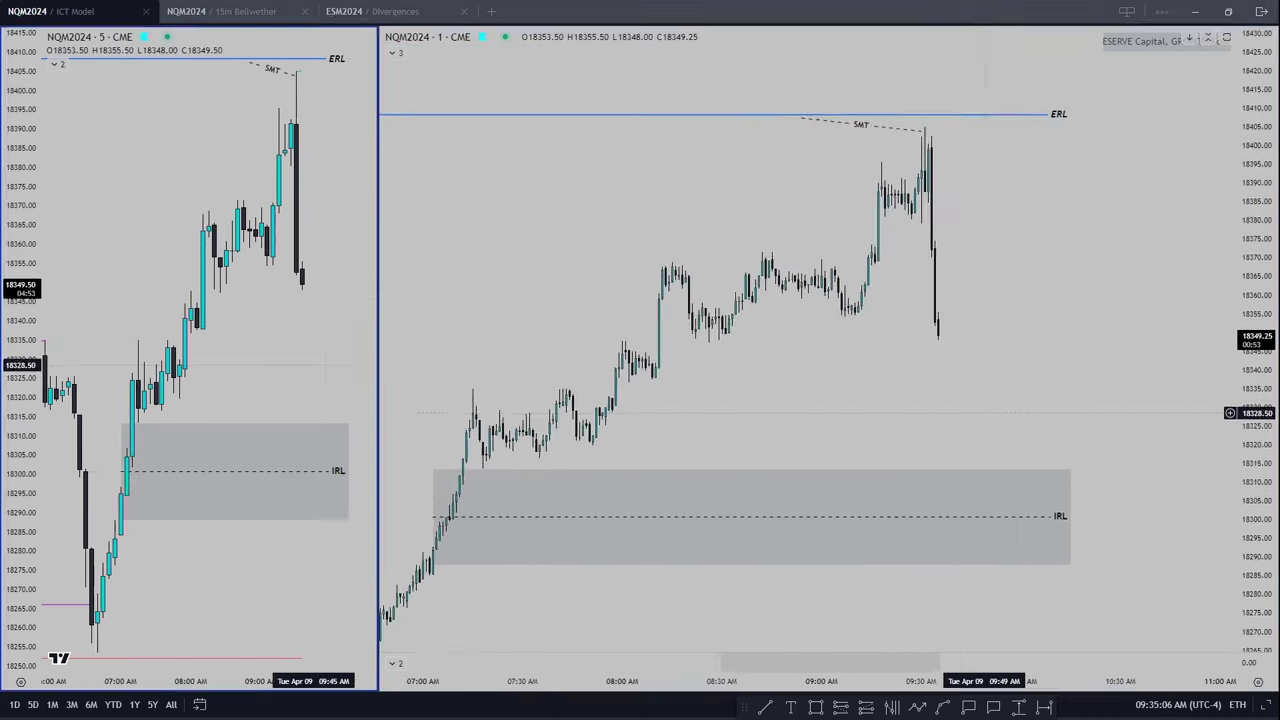
scroll(957, 243, "up", 1)
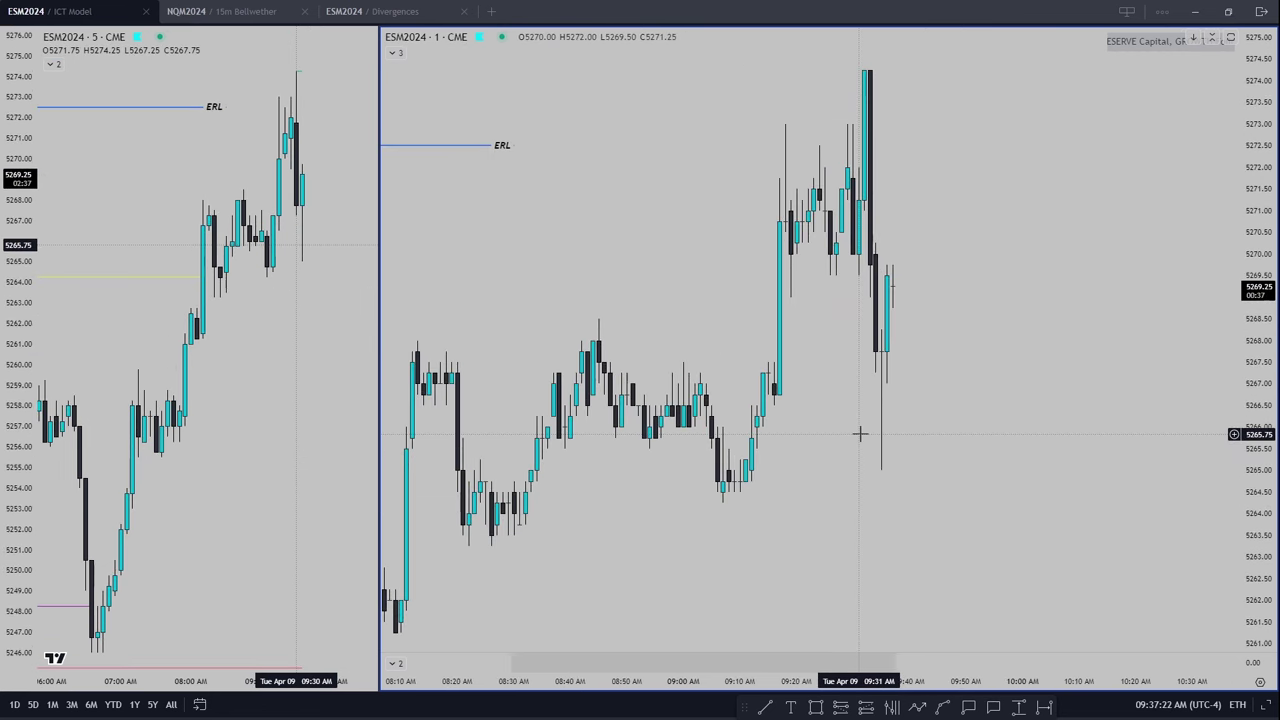
Step: Mark a BRKR rectangle beside the 09:32 candle on the ESM2024 1-minute chart, from about 5271.75 down to 5270.00
key("alt+shift+r")
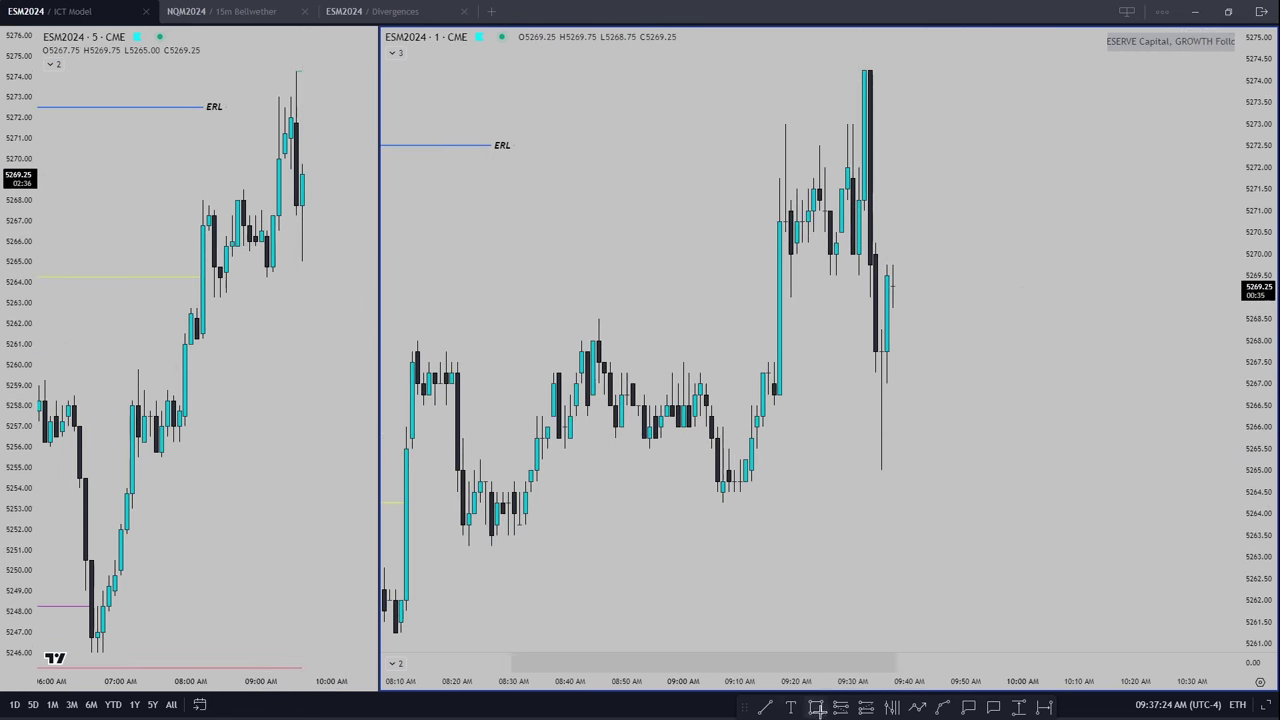
left_click_drag(852, 178, 852, 254)
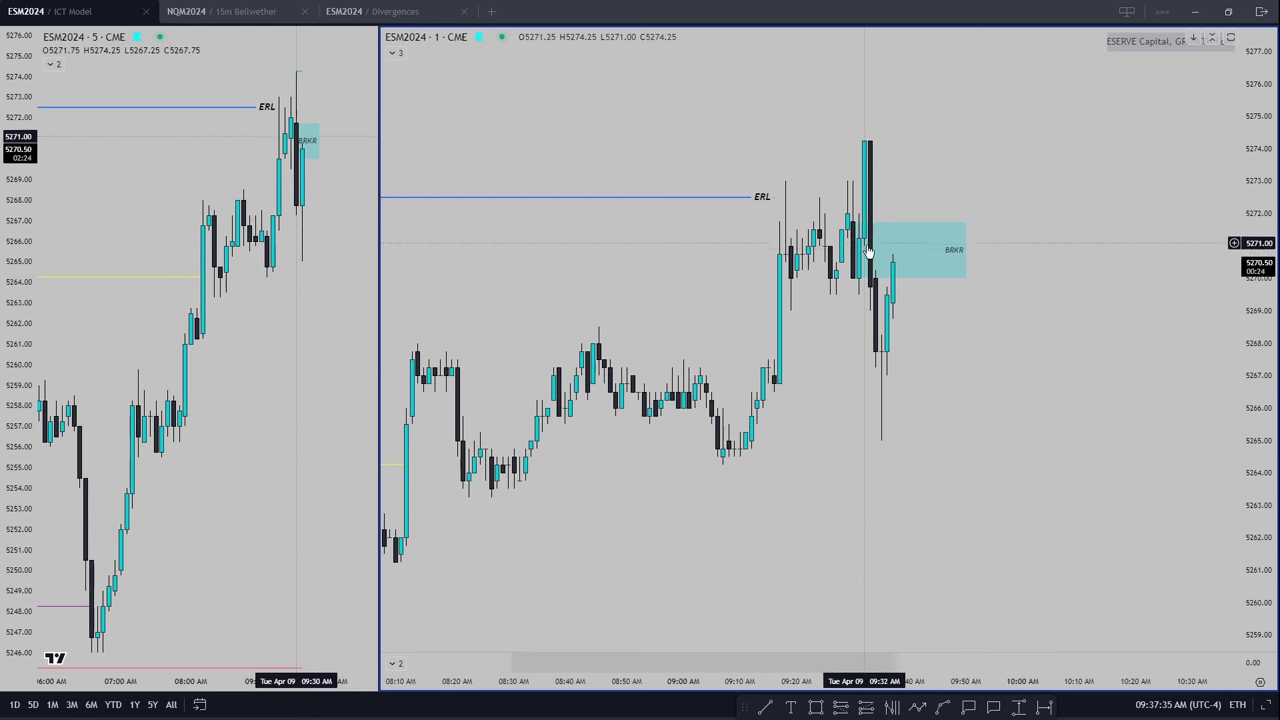
key("Down")
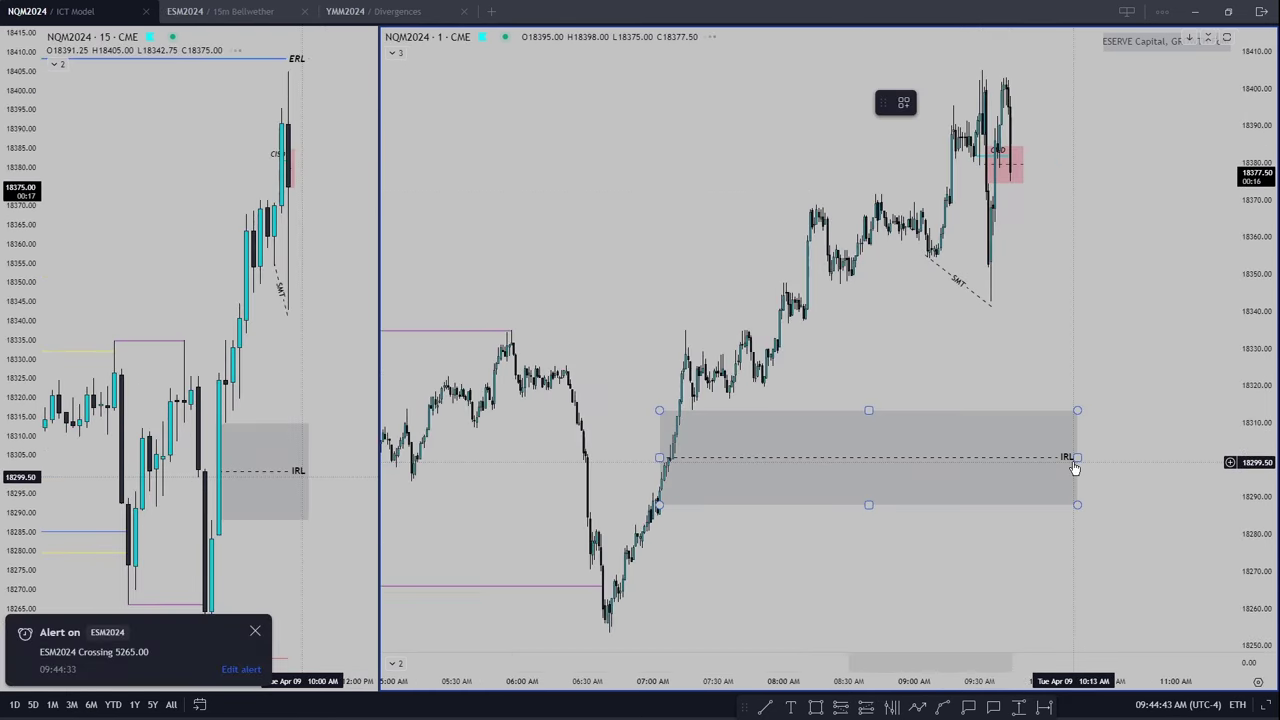
Step: Draw a rectangle on the NQM2024 1-minute chart from 18402.50 to 18399.50, between 09:33 and 09:46, and try drawing templates on it
left_click_drag(1071, 457, 1086, 397)
left_click_drag(1105, 343, 1151, 349)
scroll(1151, 354, "up", 2)
left_click_drag(1254, 357, 1254, 306)
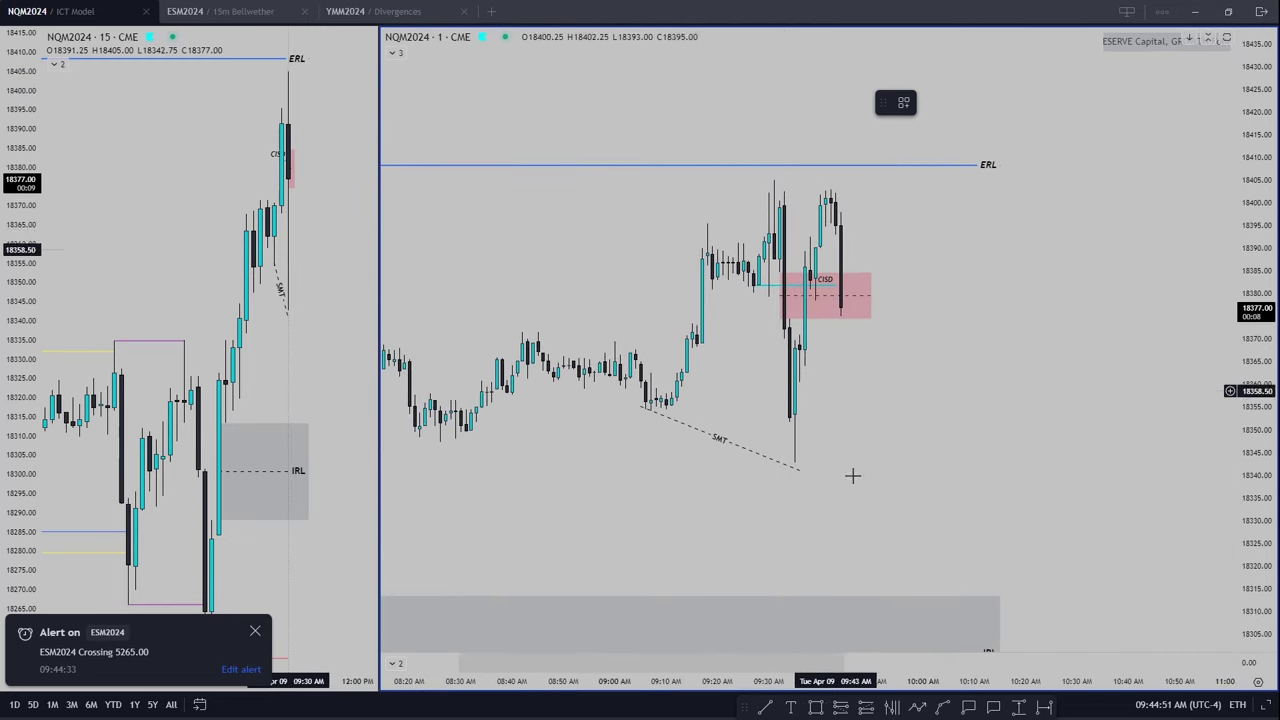
left_click(816, 707)
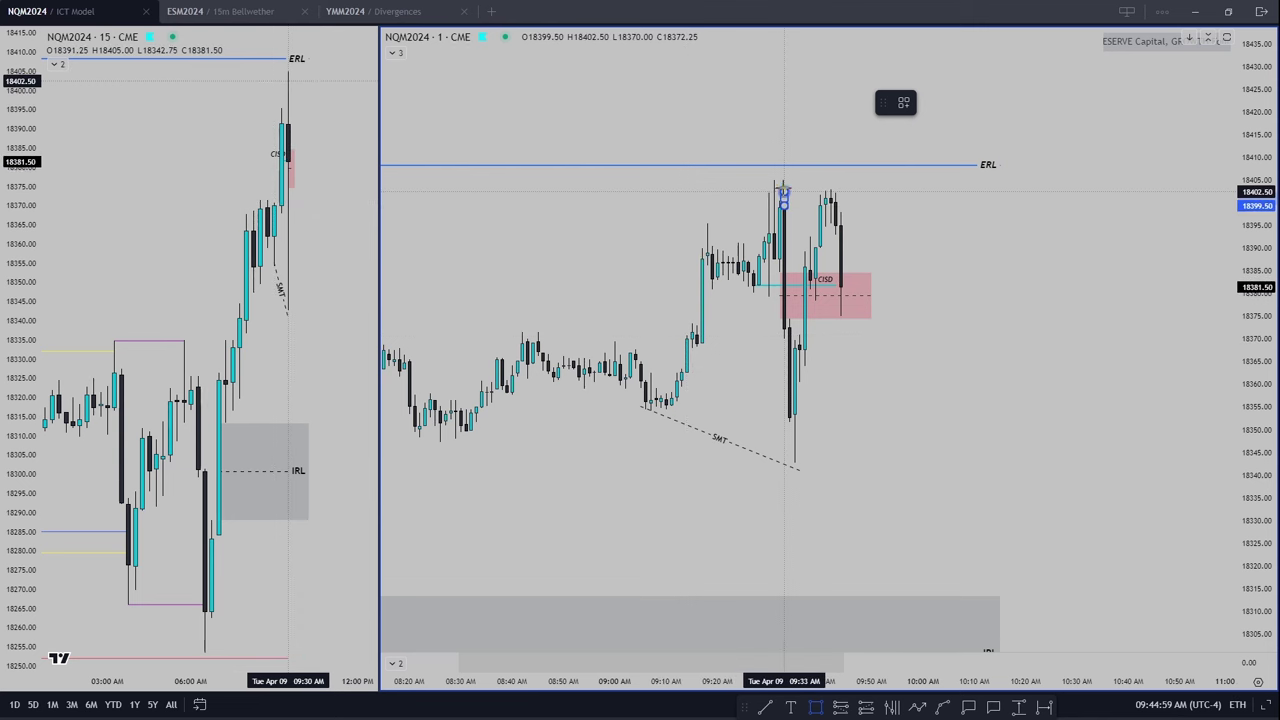
left_click(846, 205)
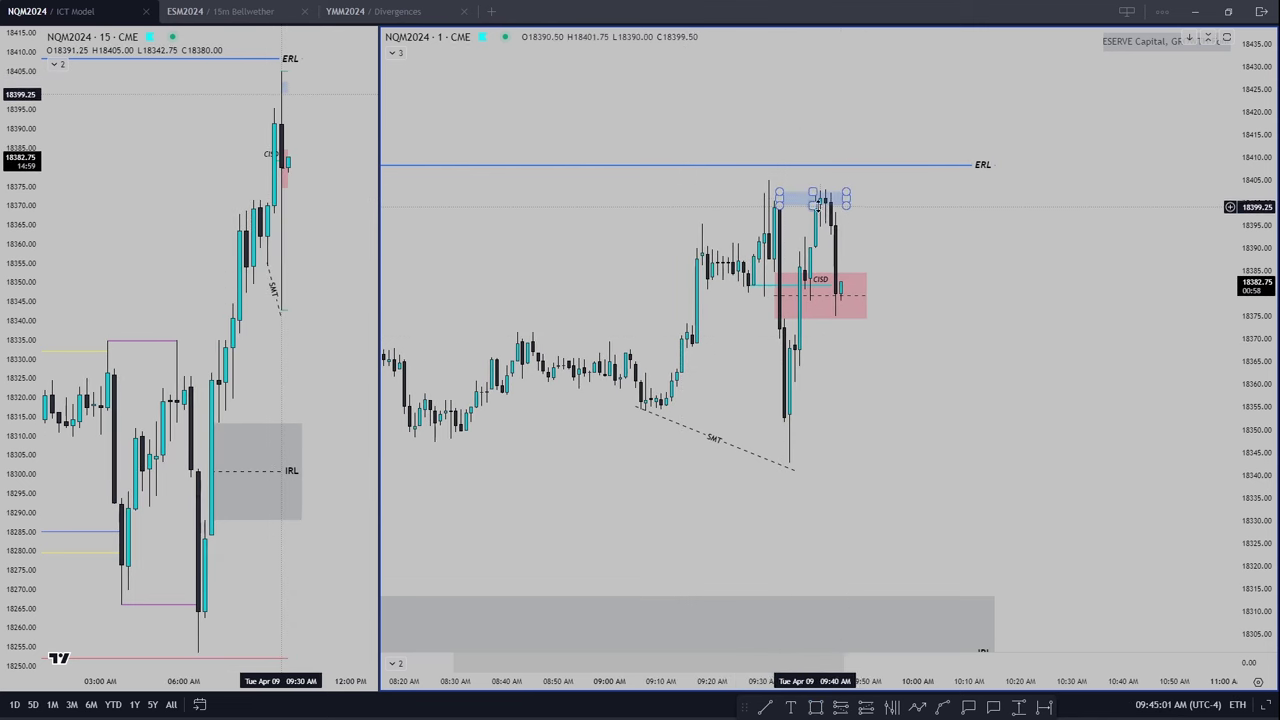
left_click(903, 102)
left_click(912, 348)
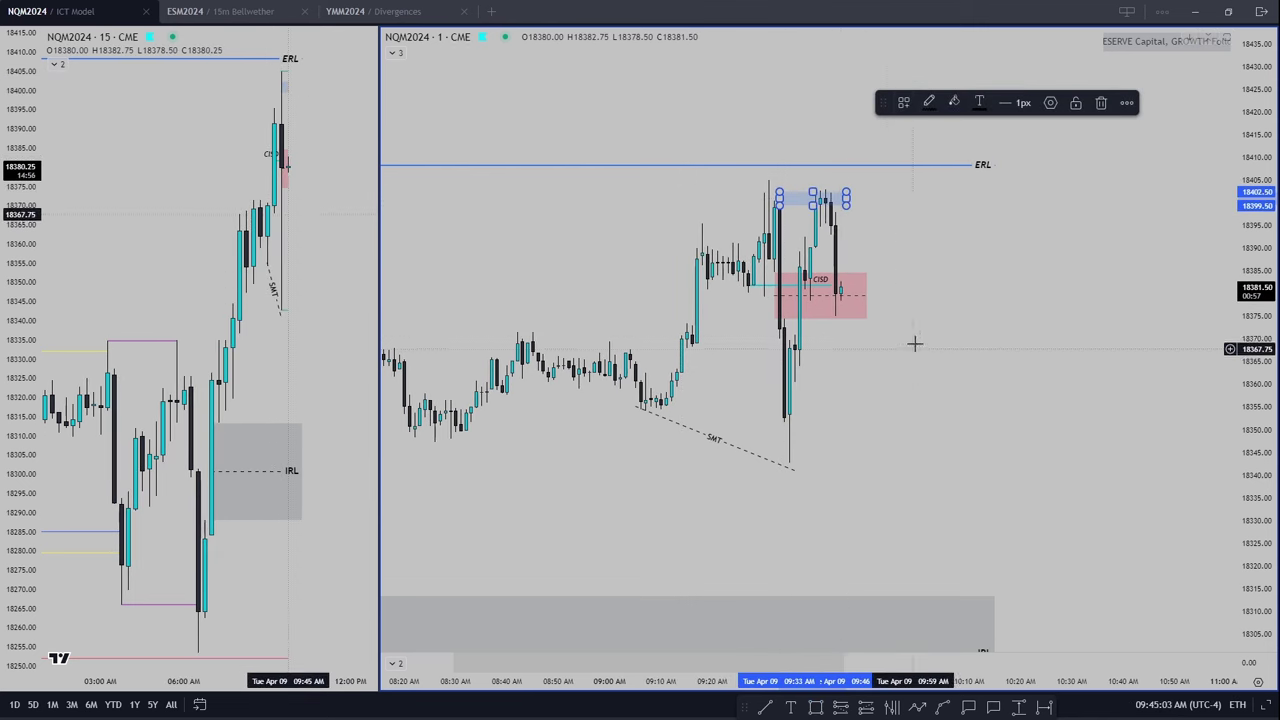
left_click(903, 102)
left_click(940, 331)
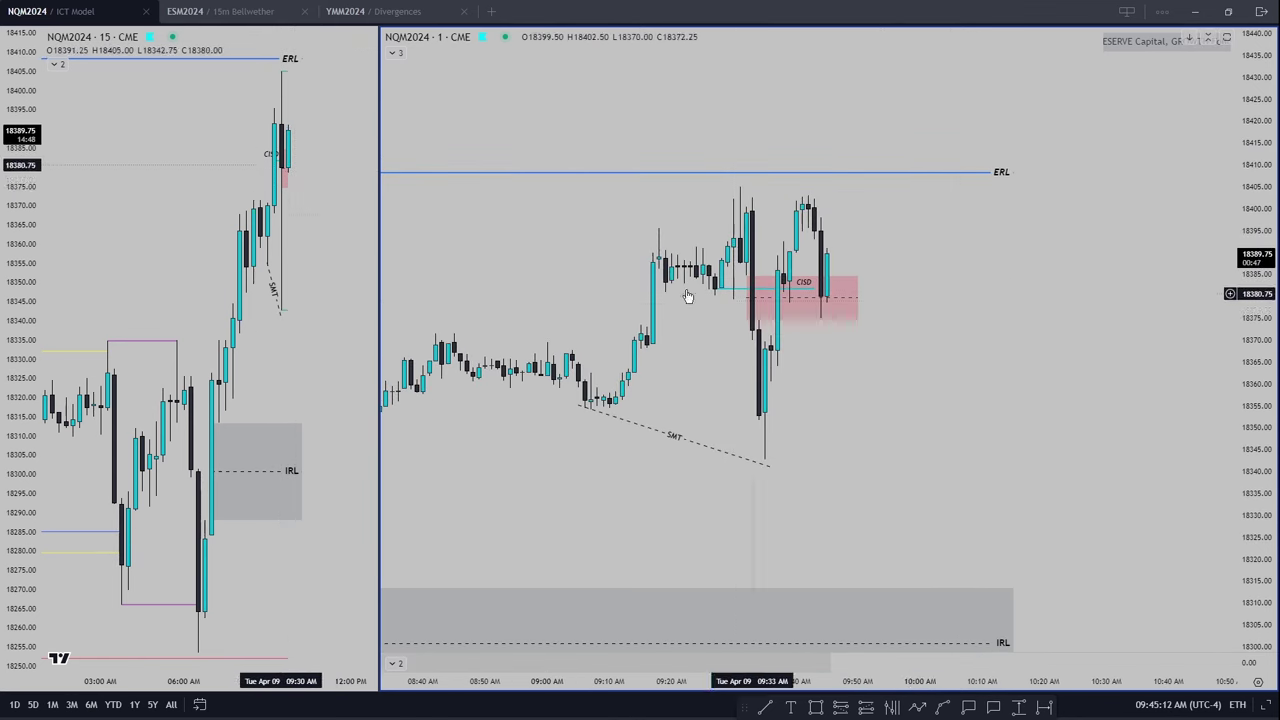
Step: Switch the NQM2024 15-minute chart to the 5-minute interval, and inspect the 1-minute chart maximized around the SIBI box
key("5")
key("Return")
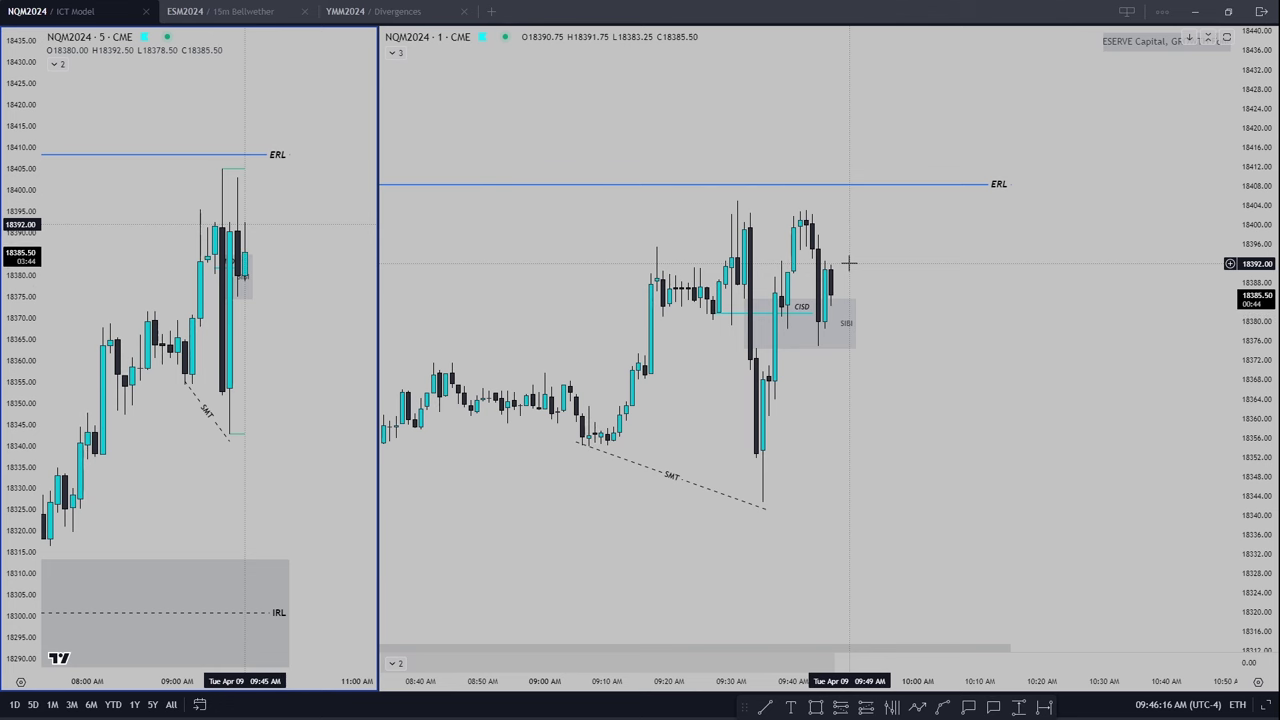
key("alt+Return")
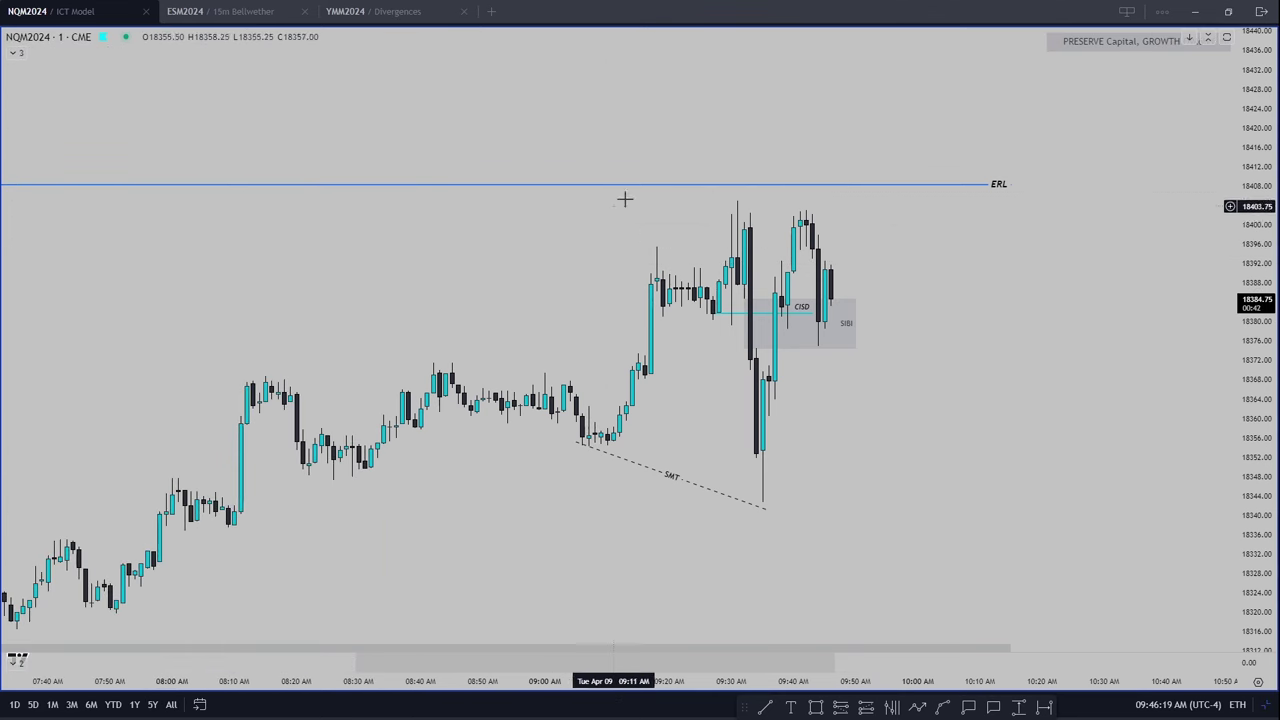
left_click_drag(950, 314, 938, 277)
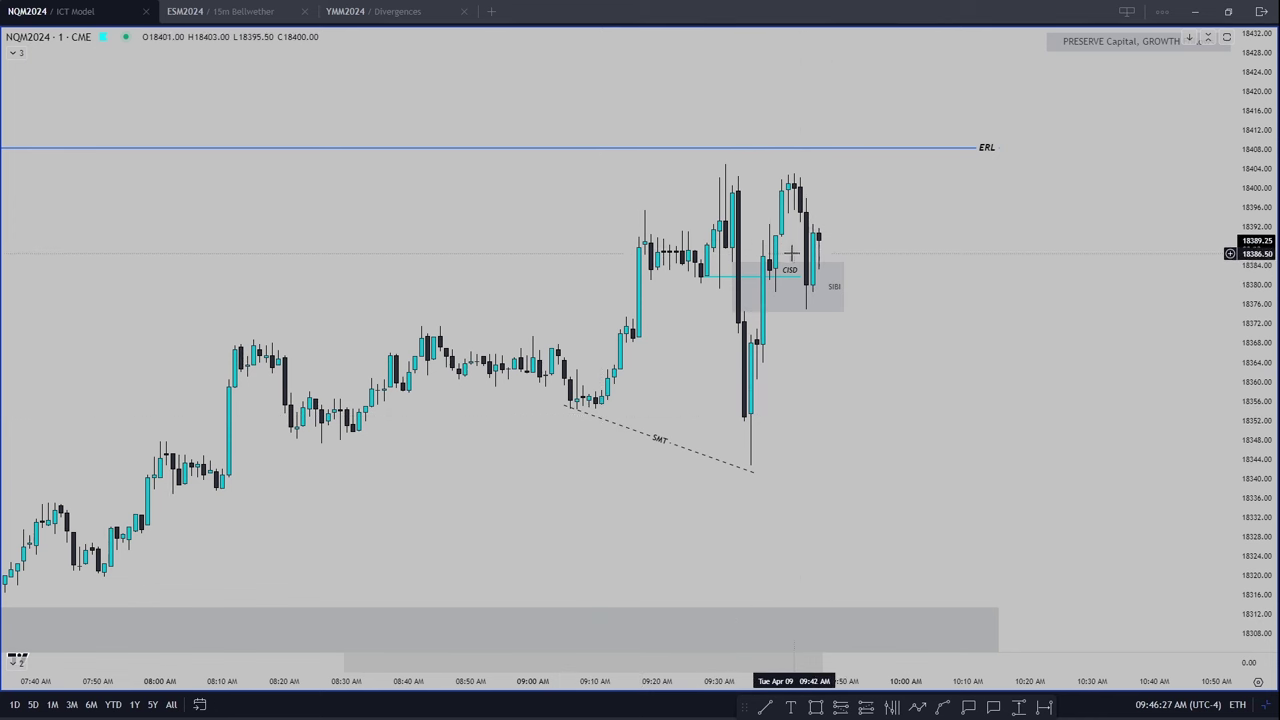
key("alt+Return")
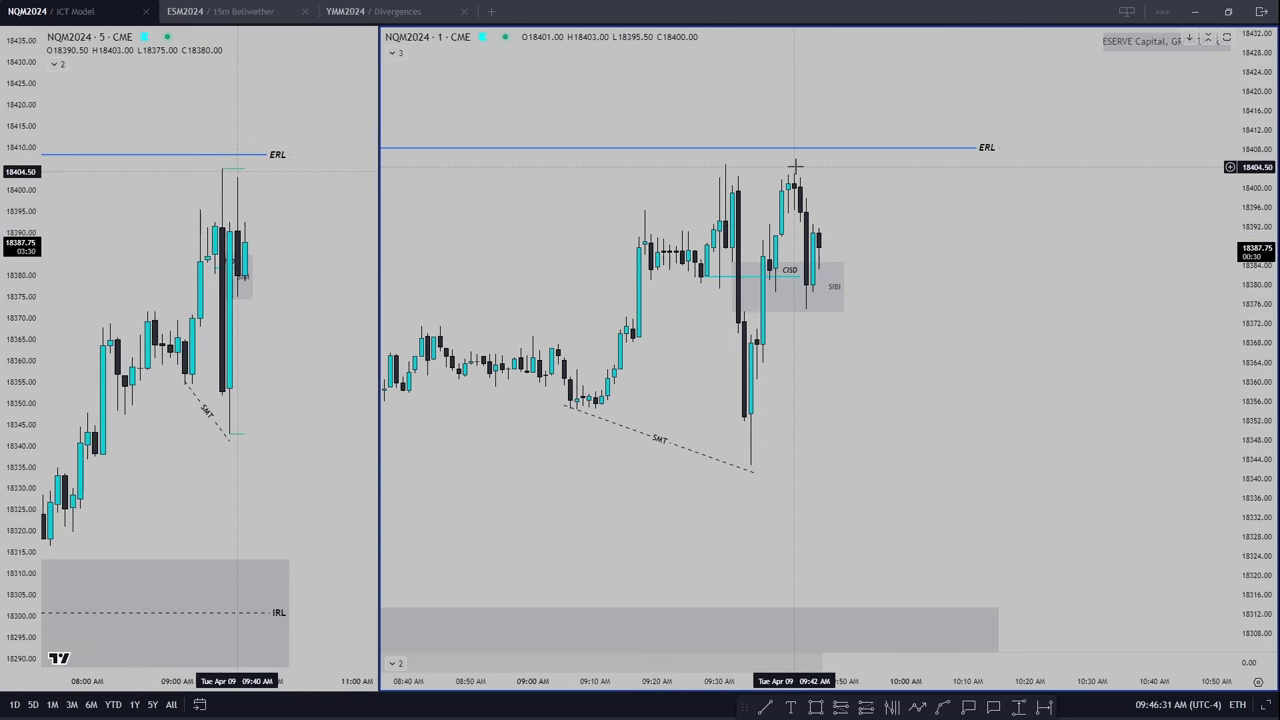
left_click_drag(1250, 226, 1250, 283)
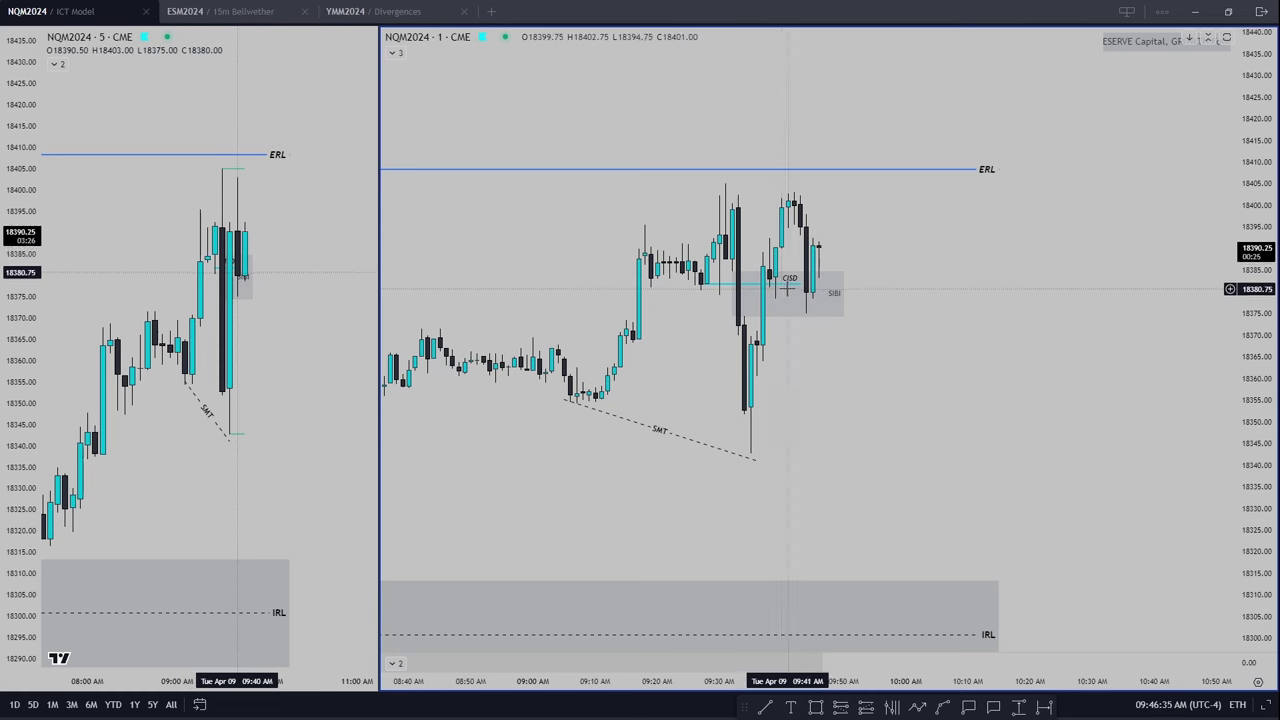
Step: Review the ESM2024 1-hour chart around Tuesday's ERL level and return to the NQM2024 ICT Model layout
left_click(243, 11)
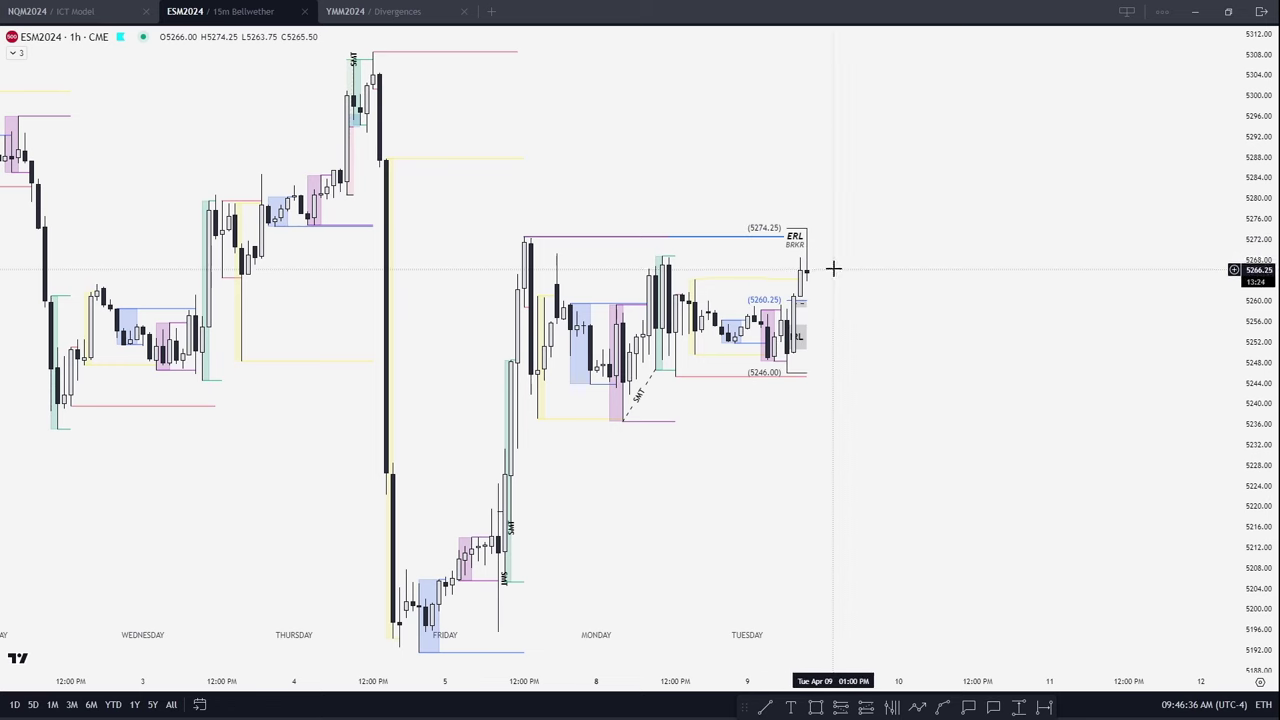
scroll(833, 270, "up", 1)
left_click_drag(833, 270, 855, 273)
left_click_drag(1240, 336, 1237, 234)
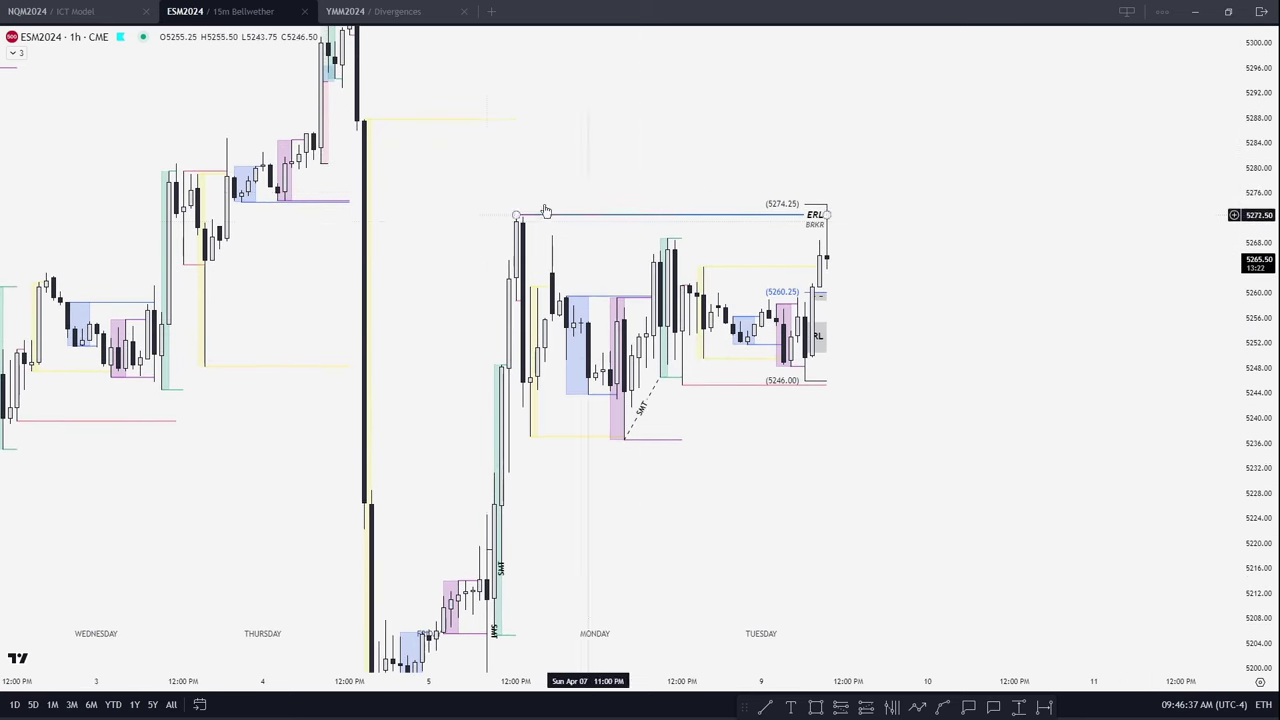
left_click(97, 18)
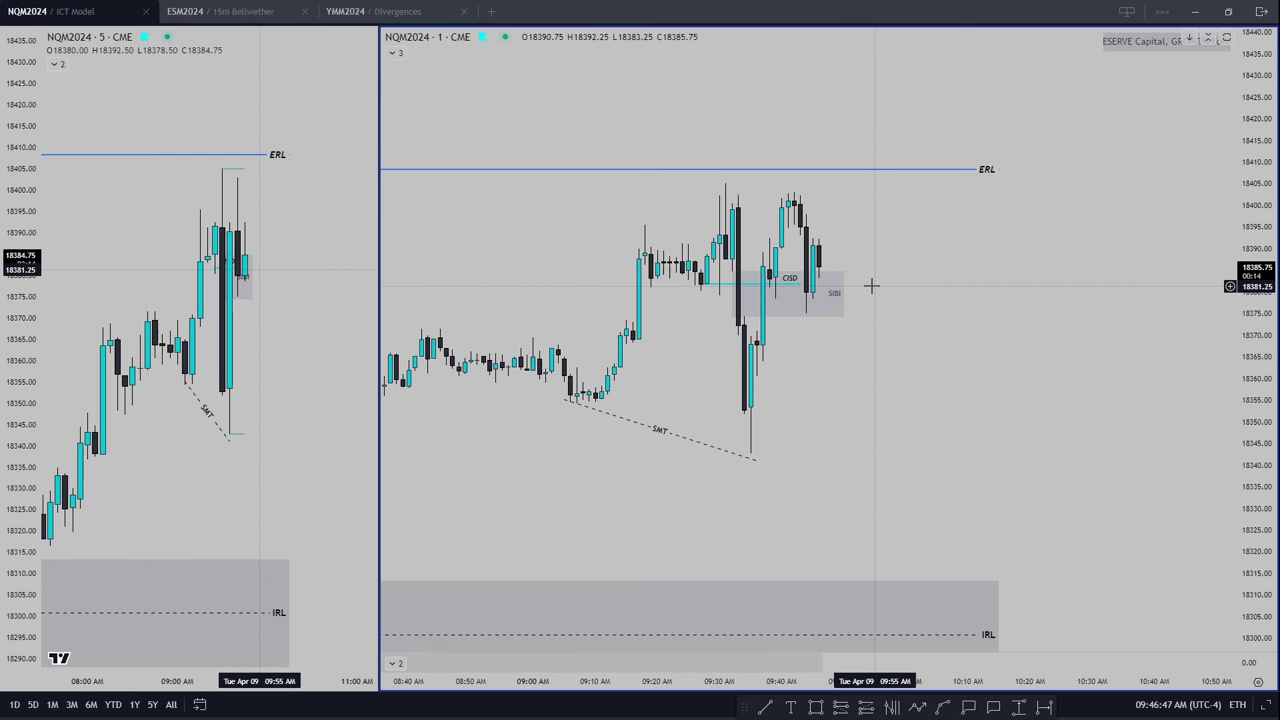
Step: Examine the NQM2024 5-minute and 1-minute candles around the SIBI box and down toward the IRL box
left_click_drag(877, 285, 920, 271)
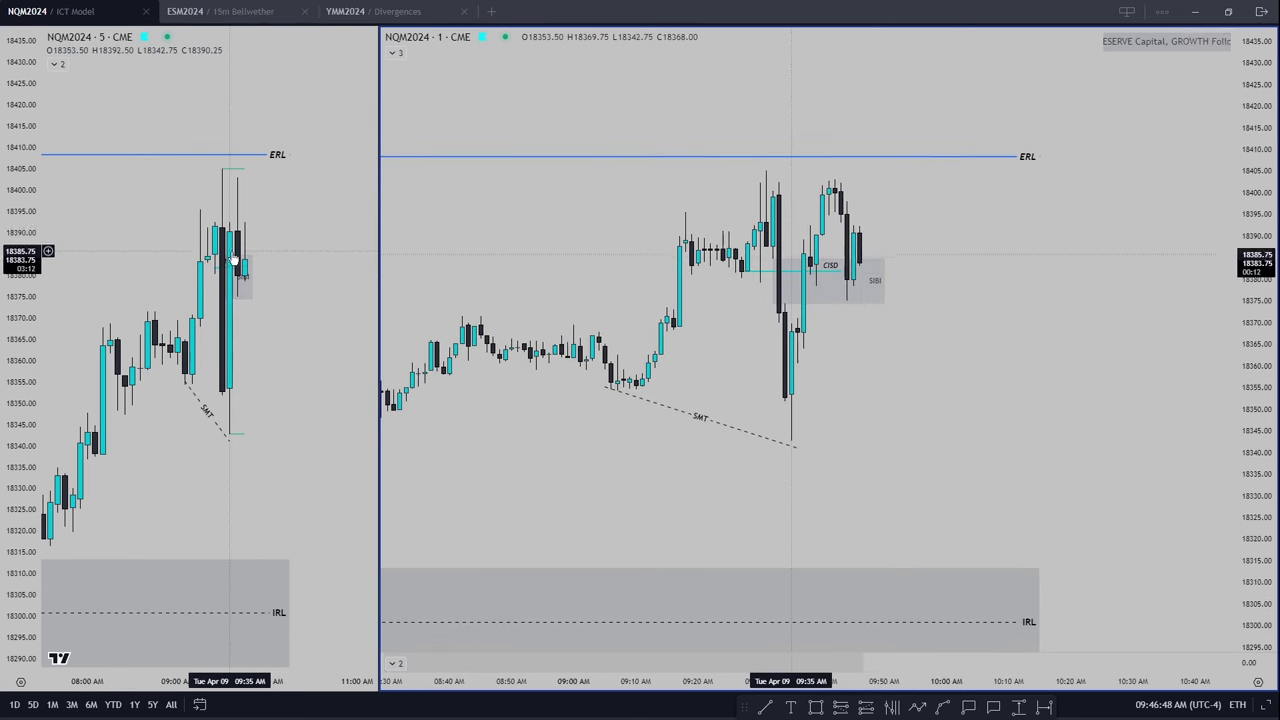
left_click_drag(16, 227, 16, 318)
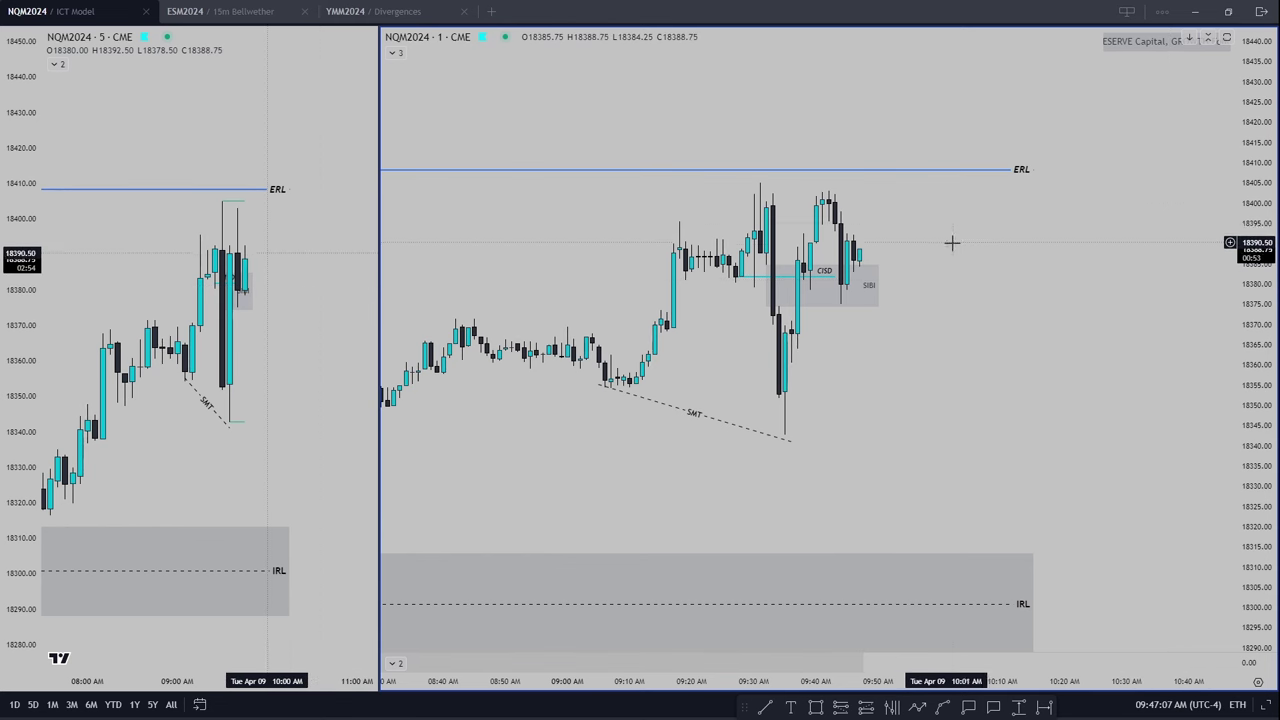
scroll(1057, 263, "up", 3)
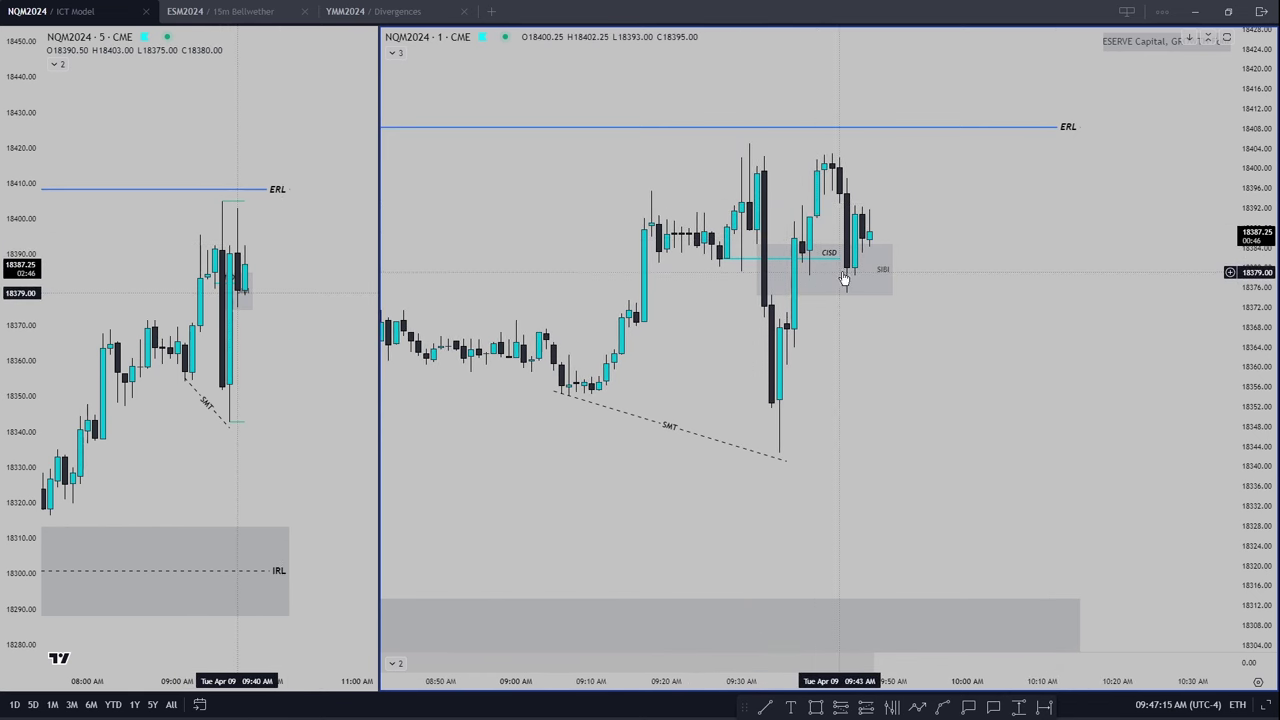
scroll(1211, 229, "down", 2)
left_click_drag(1256, 230, 1256, 300)
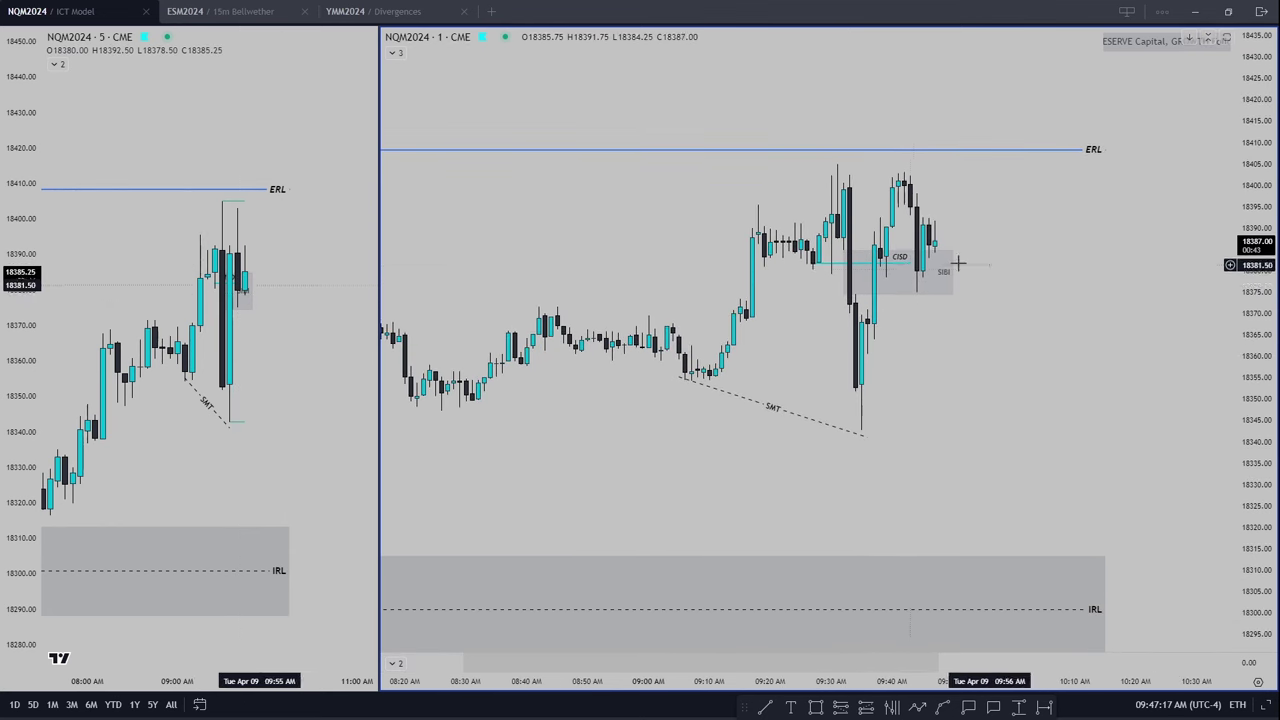
left_click_drag(20, 292, 20, 260)
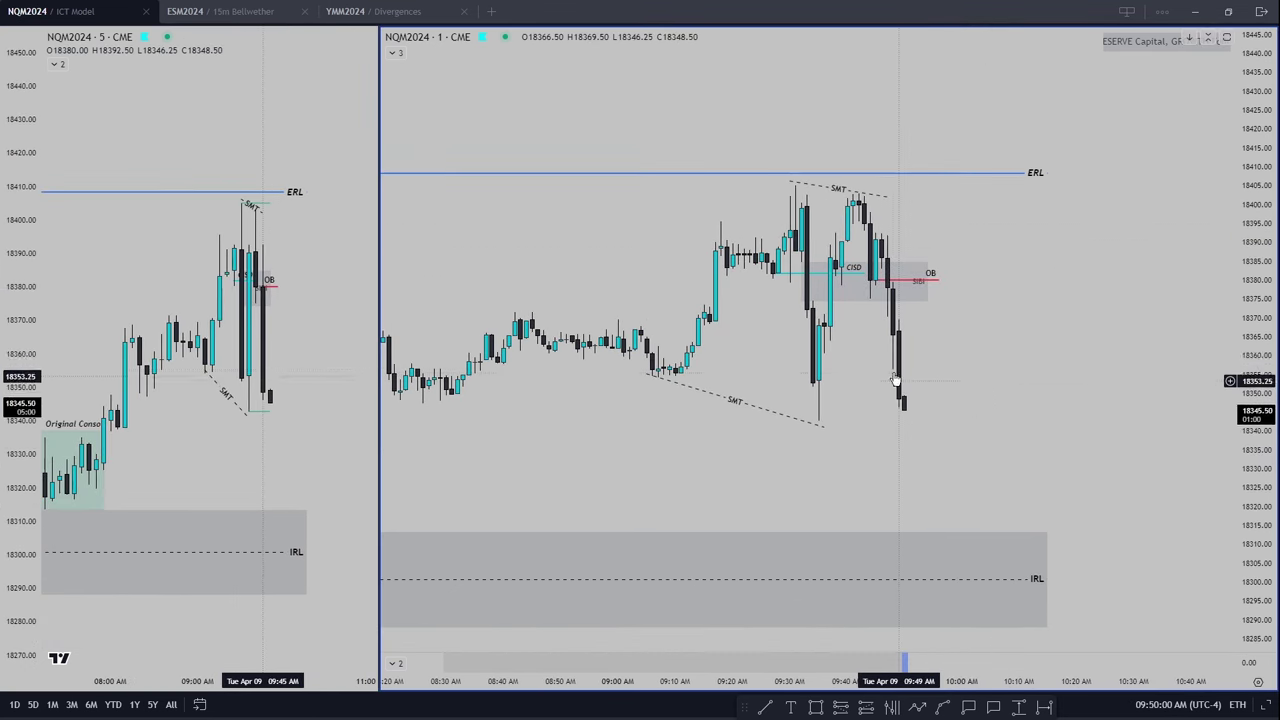
left_click_drag(930, 405, 906, 374)
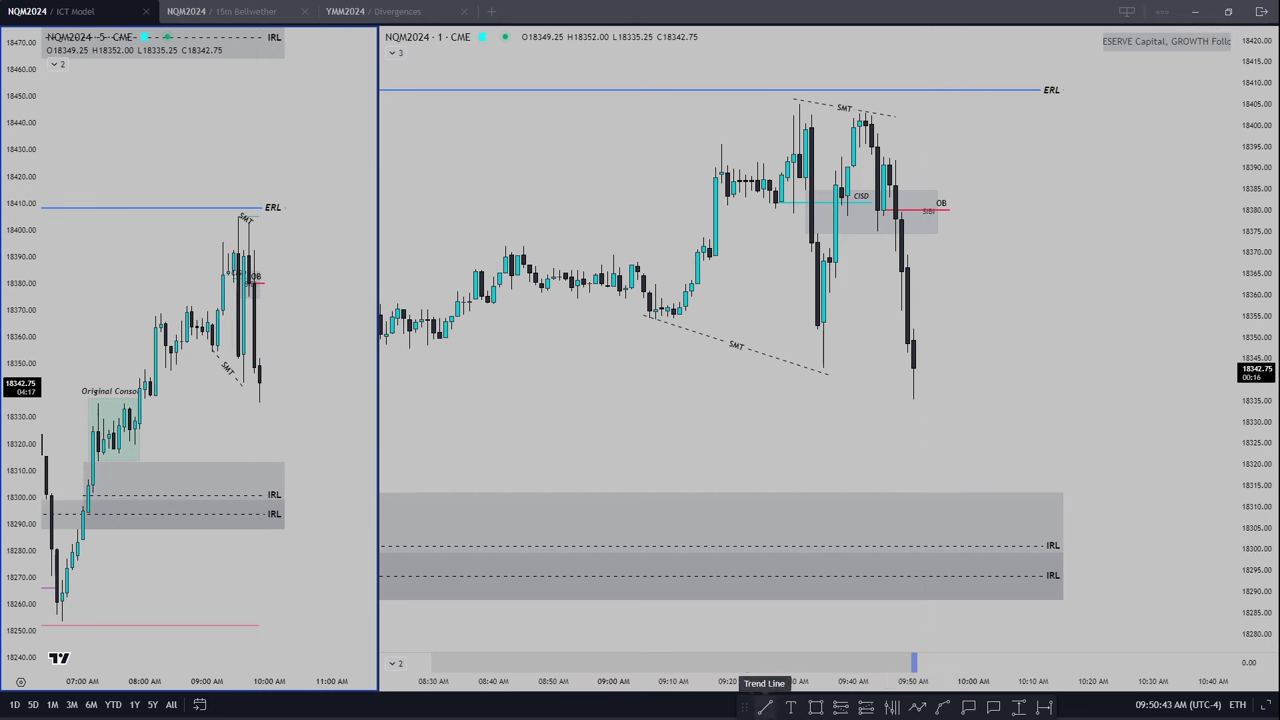
Step: Draw a rectangle on the NQM2024 1-minute chart from 18356.25 to 18352.00, between 09:48 and 10:00, with the z.fvg template
mouse_move(900, 312)
left_mouse_down()
mouse_move(918, 345)
mouse_move(973, 328)
left_mouse_up()
left_click(903, 102)
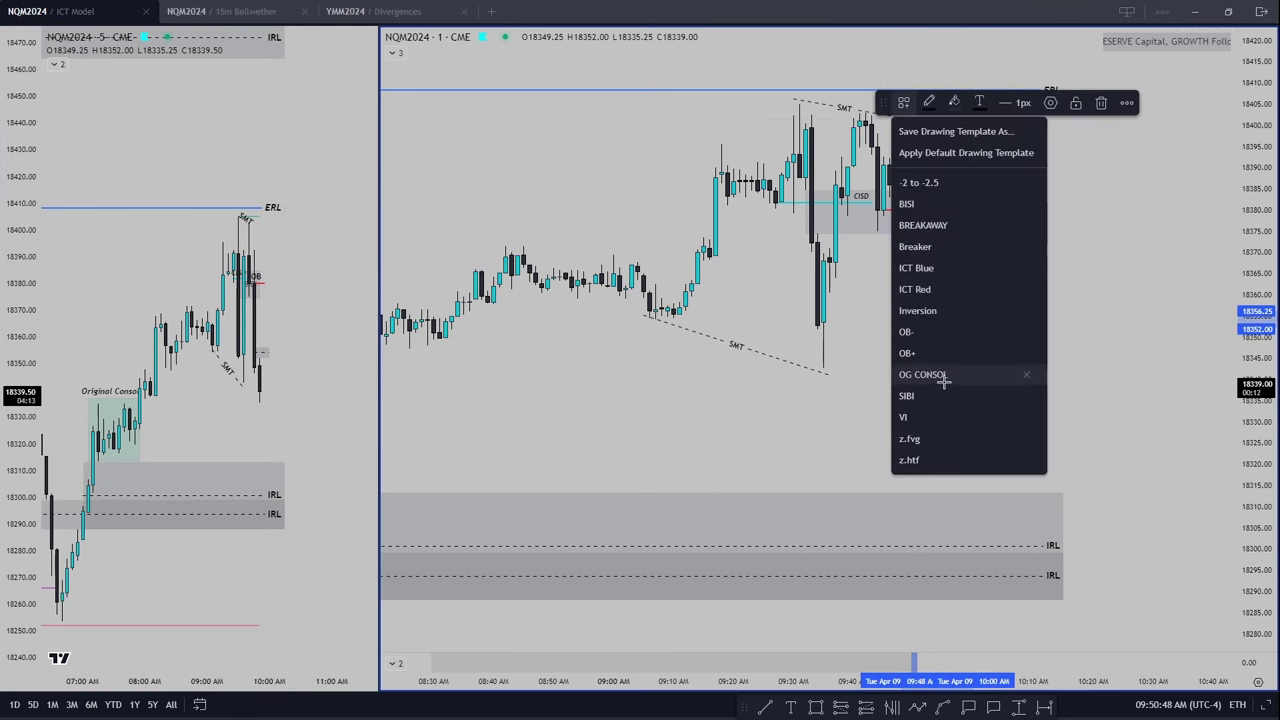
left_click(926, 440)
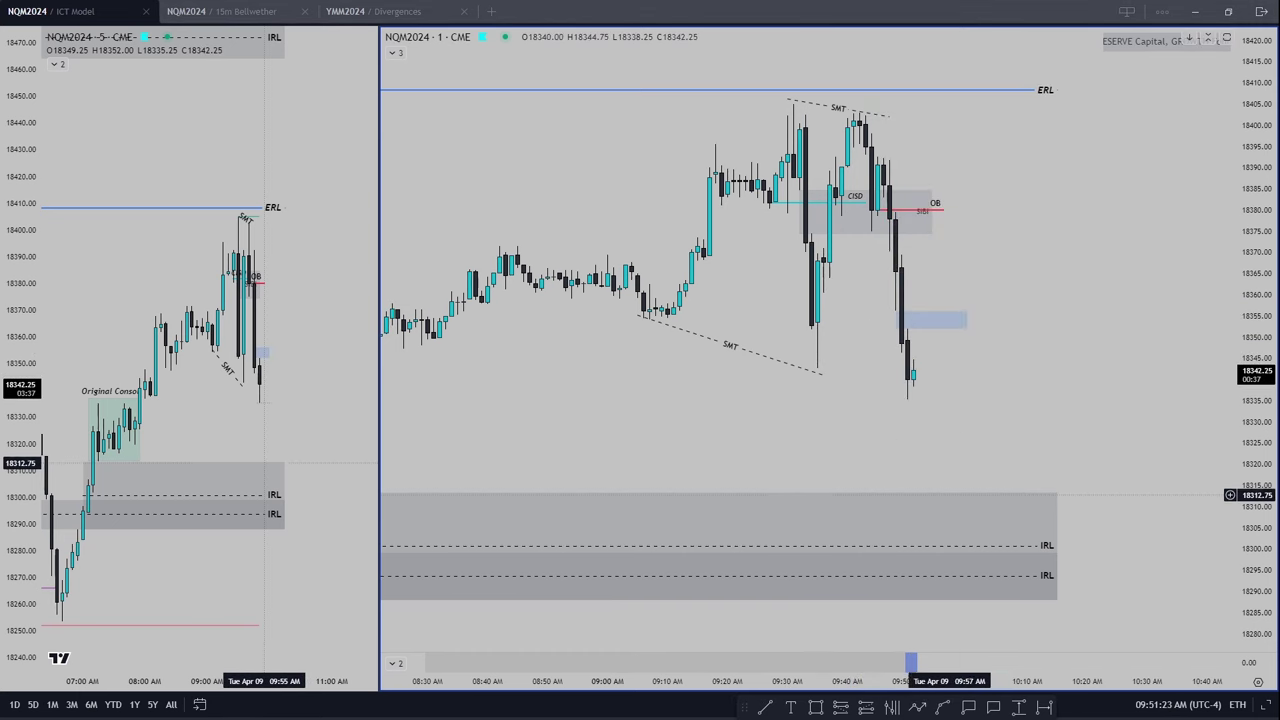
left_click_drag(950, 398, 929, 401)
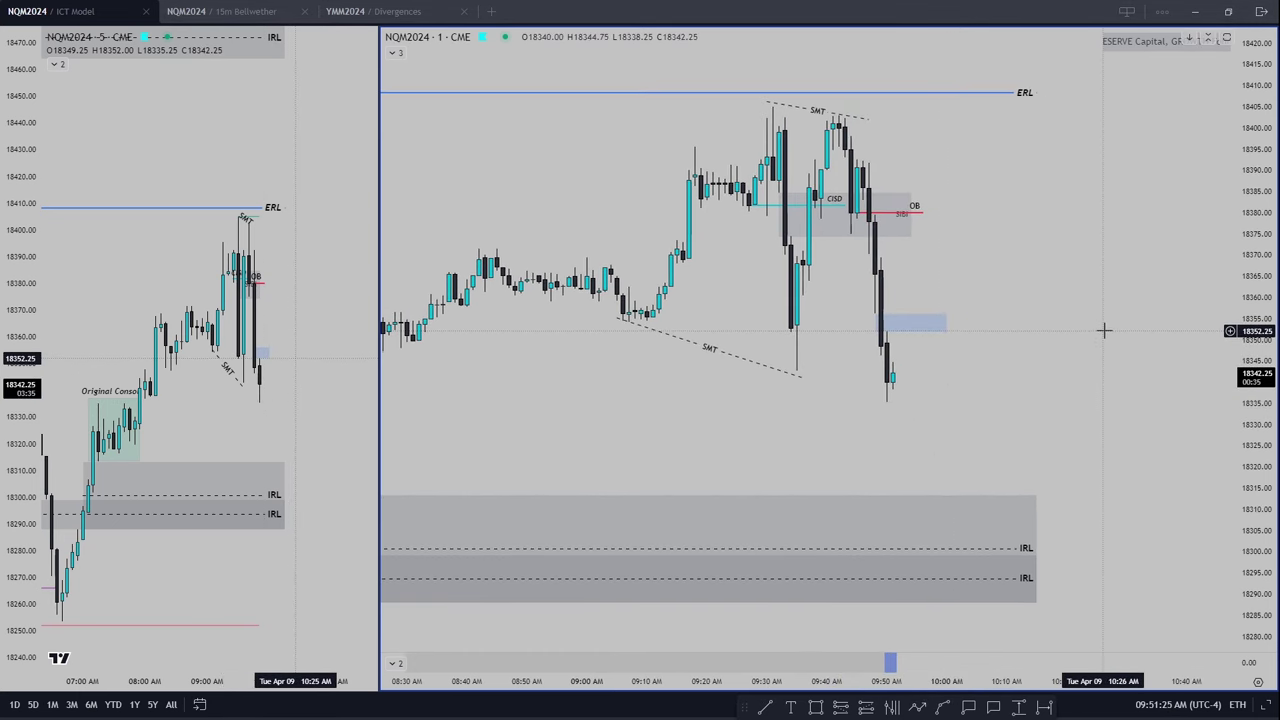
Step: Sell 2 NQM2024 contracts with a limit order at 18352.50, then add a stop loss at 18370.50 and a take profit at 18313.00
left_click(1230, 332)
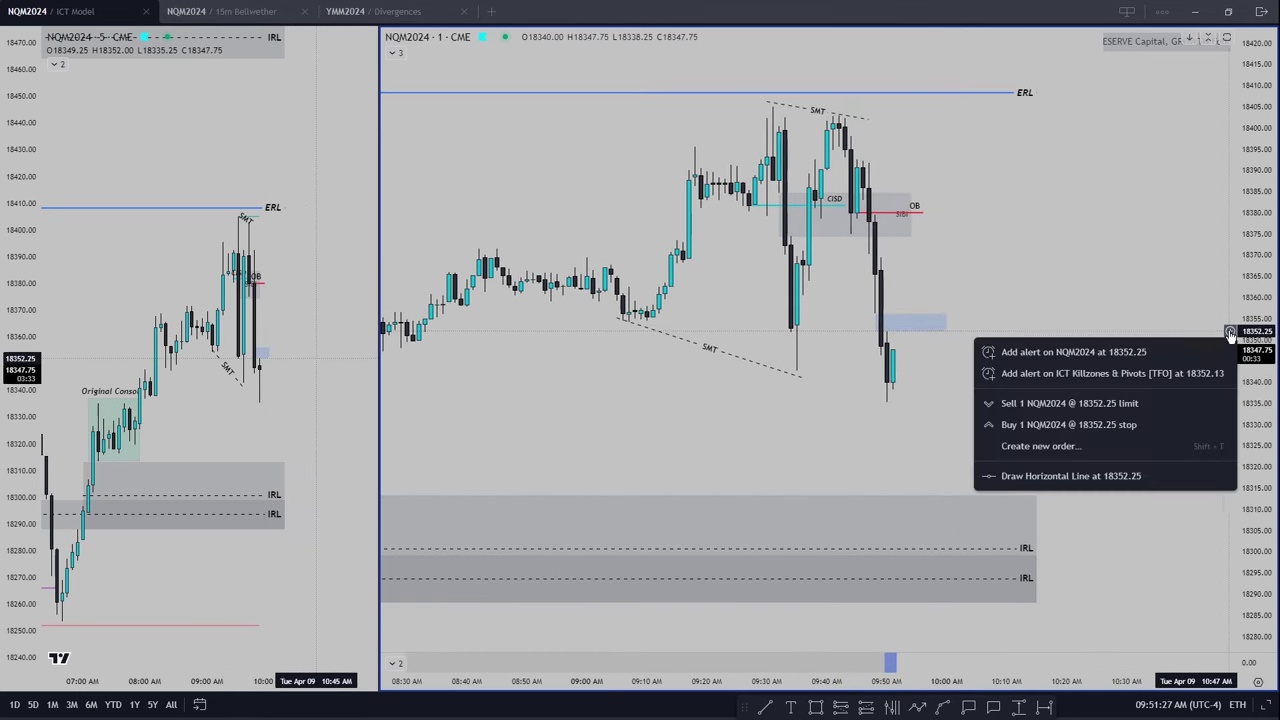
left_click(1100, 404)
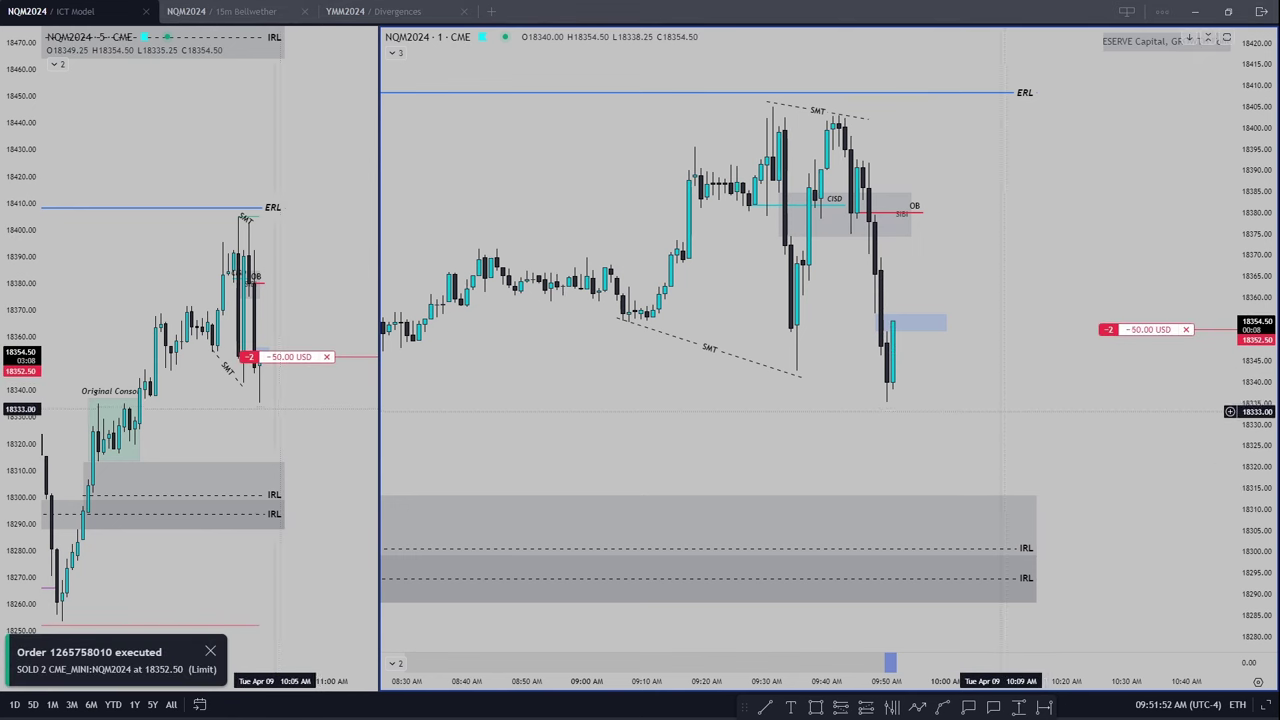
left_click_drag(1082, 329, 920, 266)
left_click_drag(1062, 329, 1003, 503)
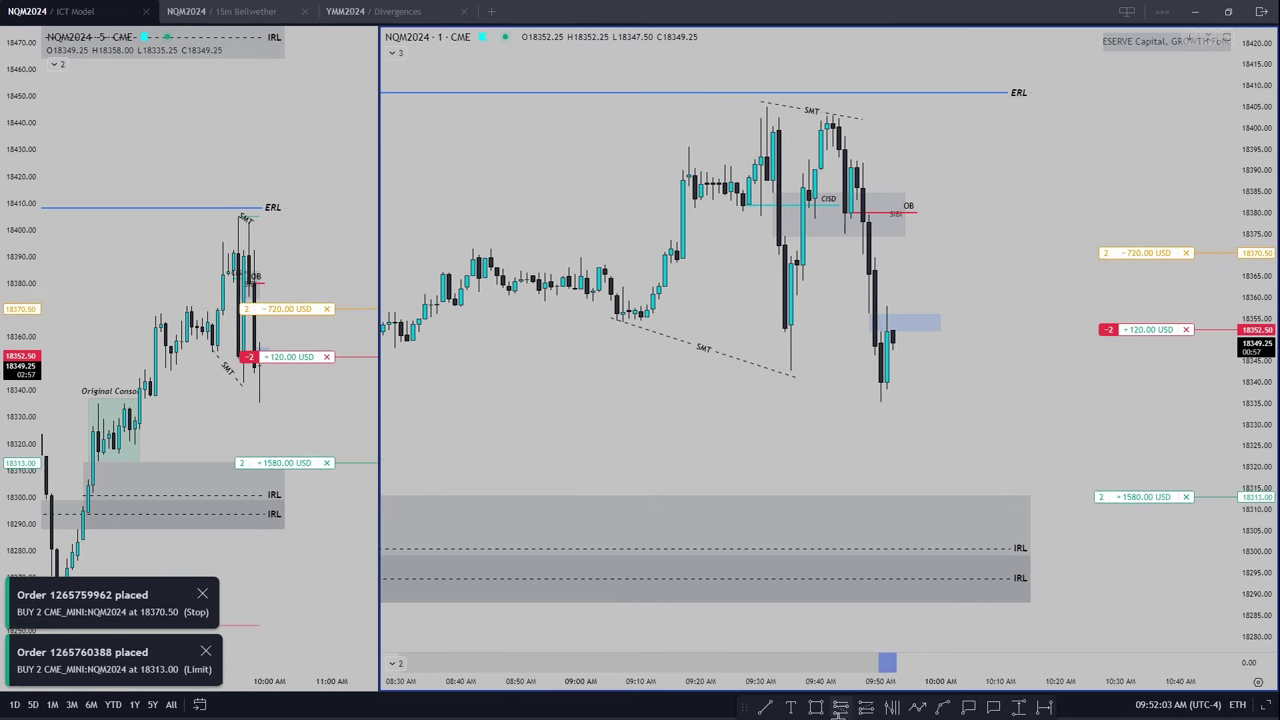
Step: Draw a price range on the NQM2024 1-minute chart reaching 20 points down from the short entry at 18352.50
left_click(1019, 706)
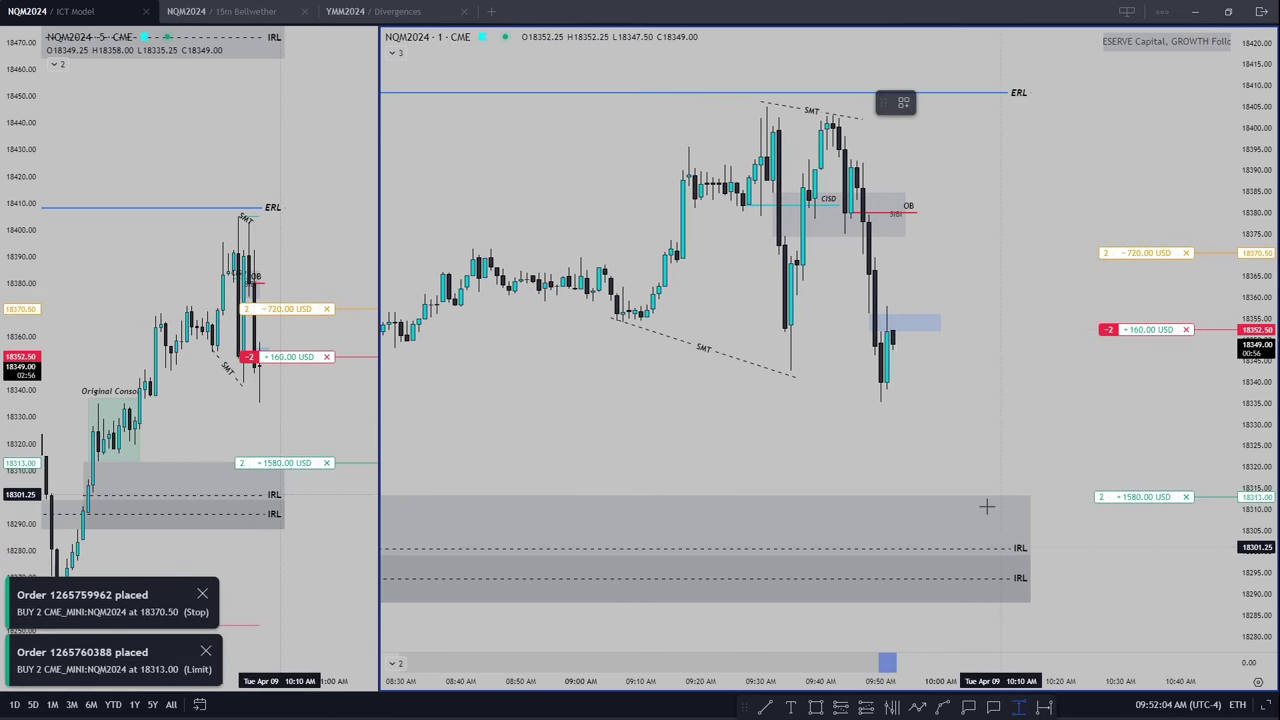
left_click(881, 333)
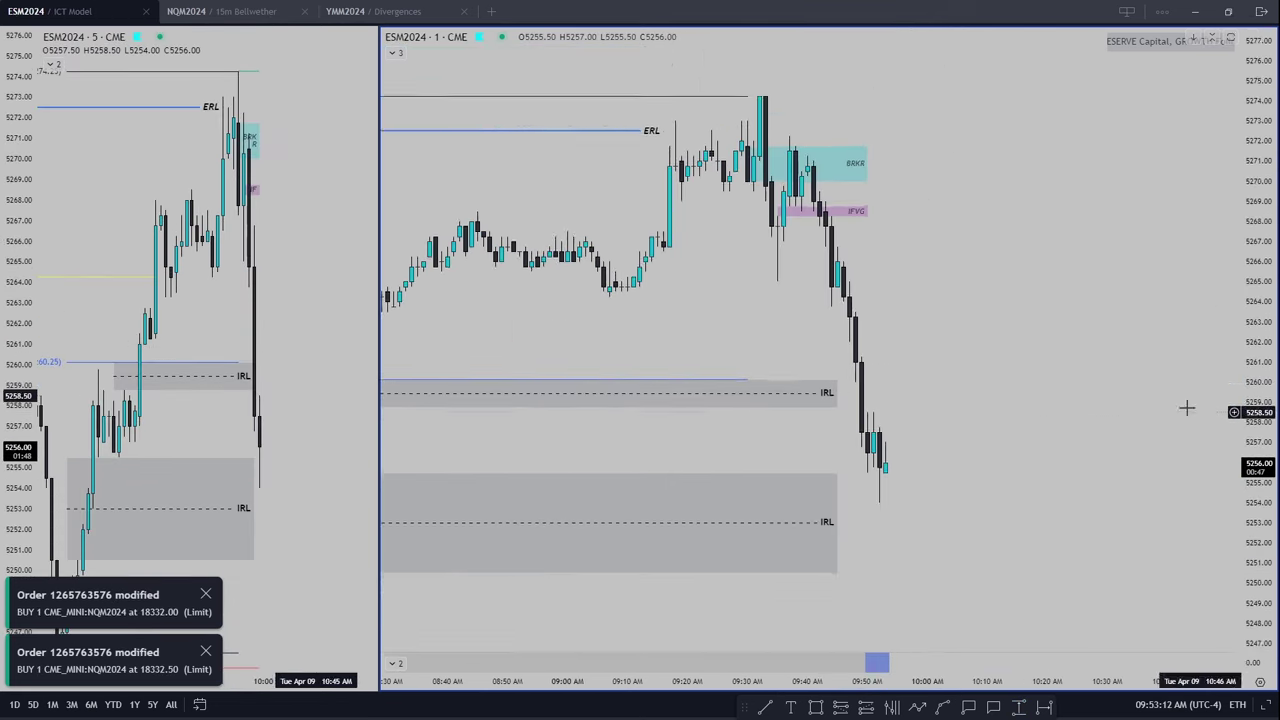
Step: Draw a horizontal trend line on the ESM2024 1-minute chart at the 5246.00 low, from 06:40 to 10:37, with the SSL template
scroll(826, 437, "down", 3)
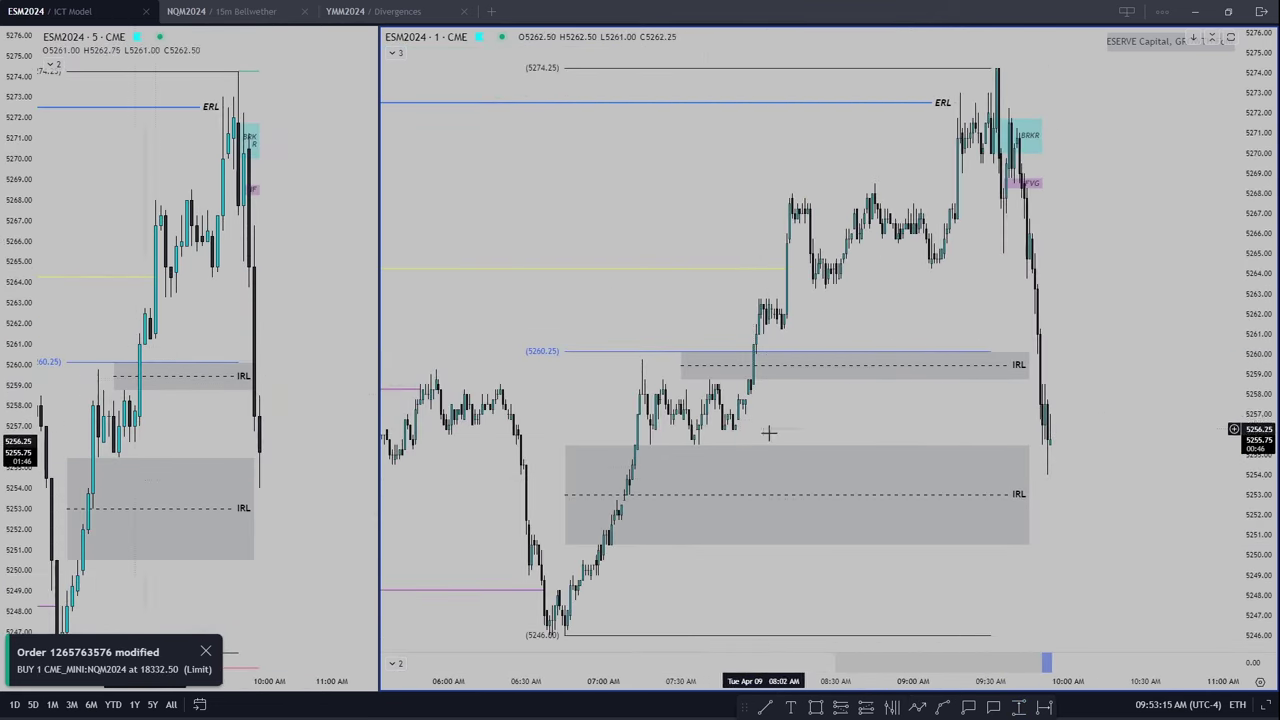
left_click_drag(1258, 338, 1258, 426)
scroll(1085, 440, "down", 2)
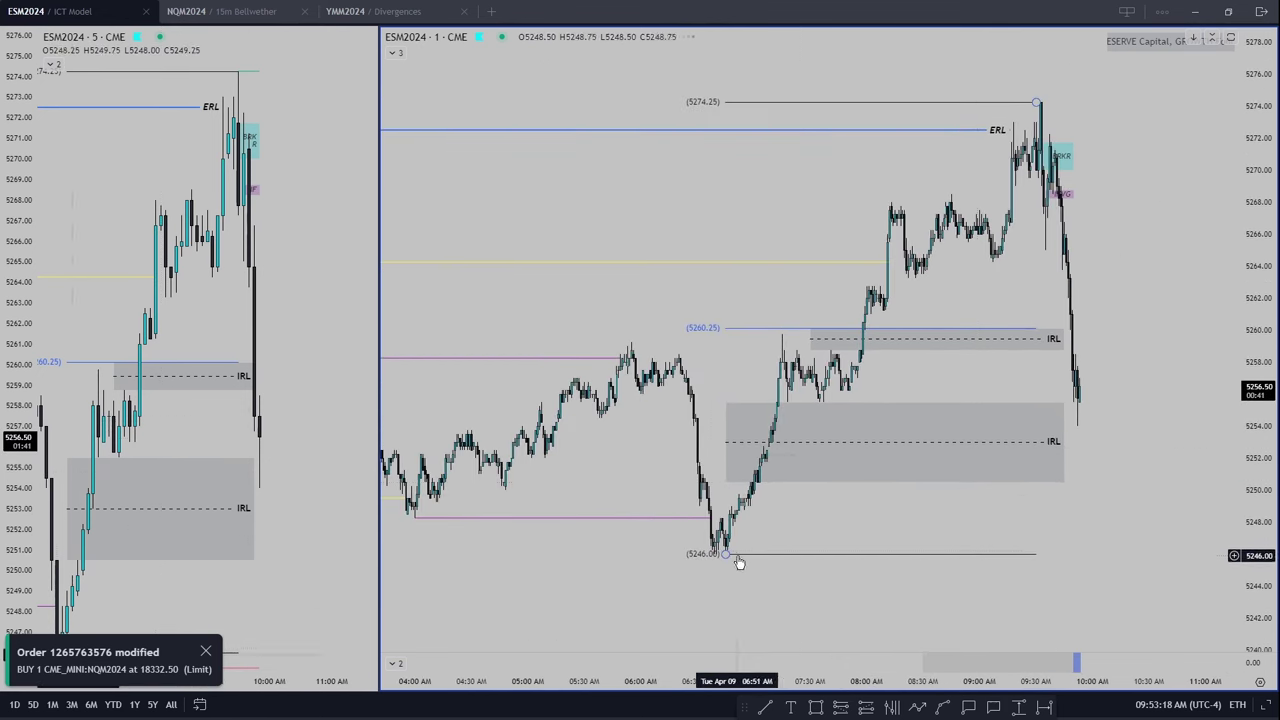
left_click(705, 553)
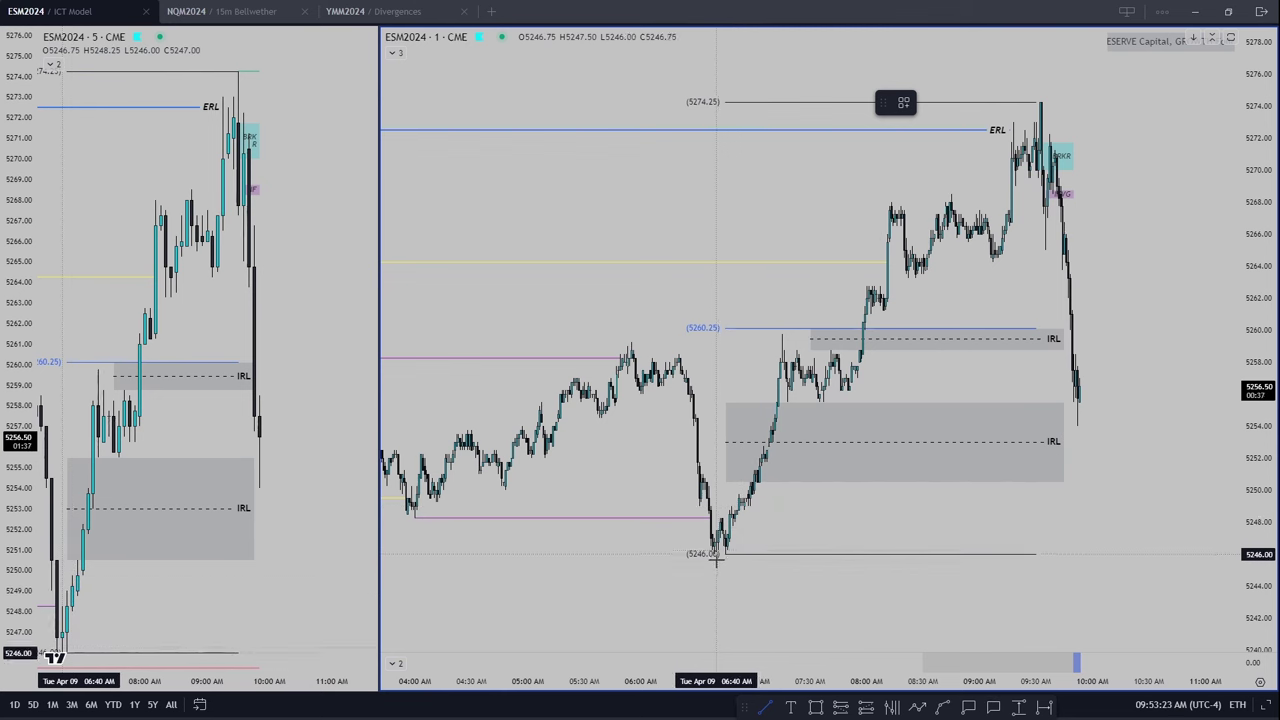
left_click(1094, 555)
left_click(903, 102)
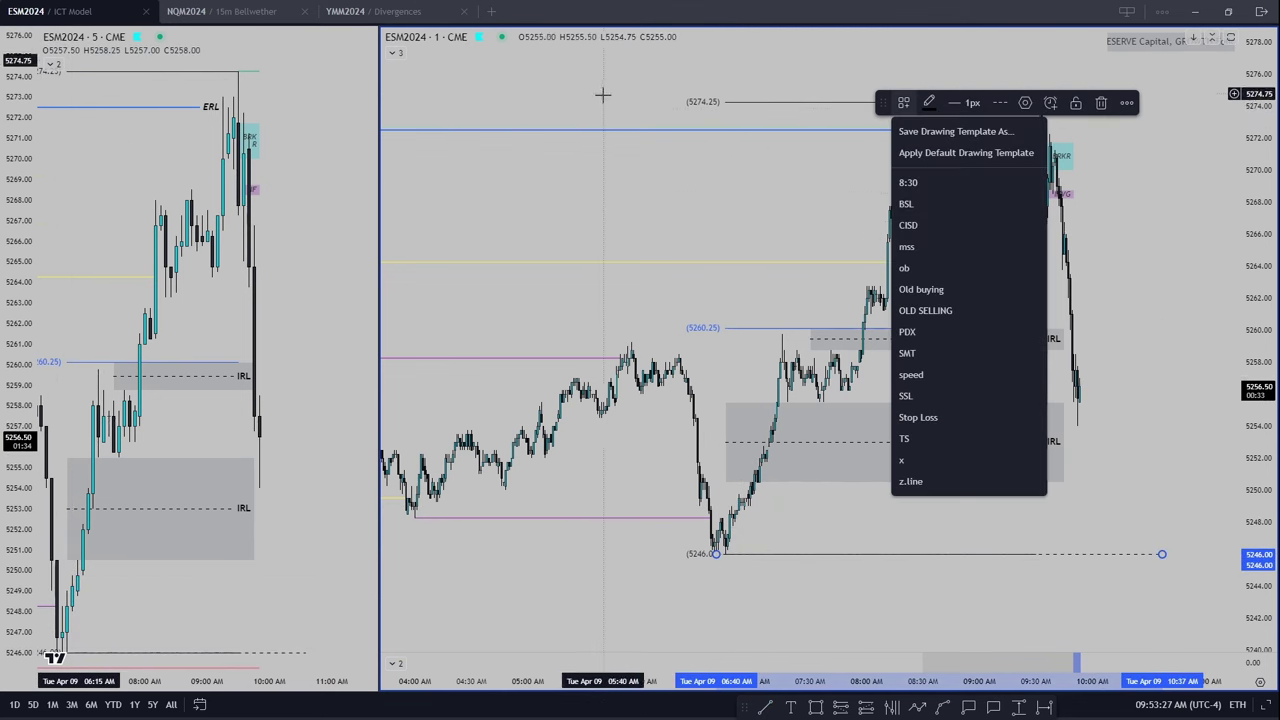
left_click(912, 396)
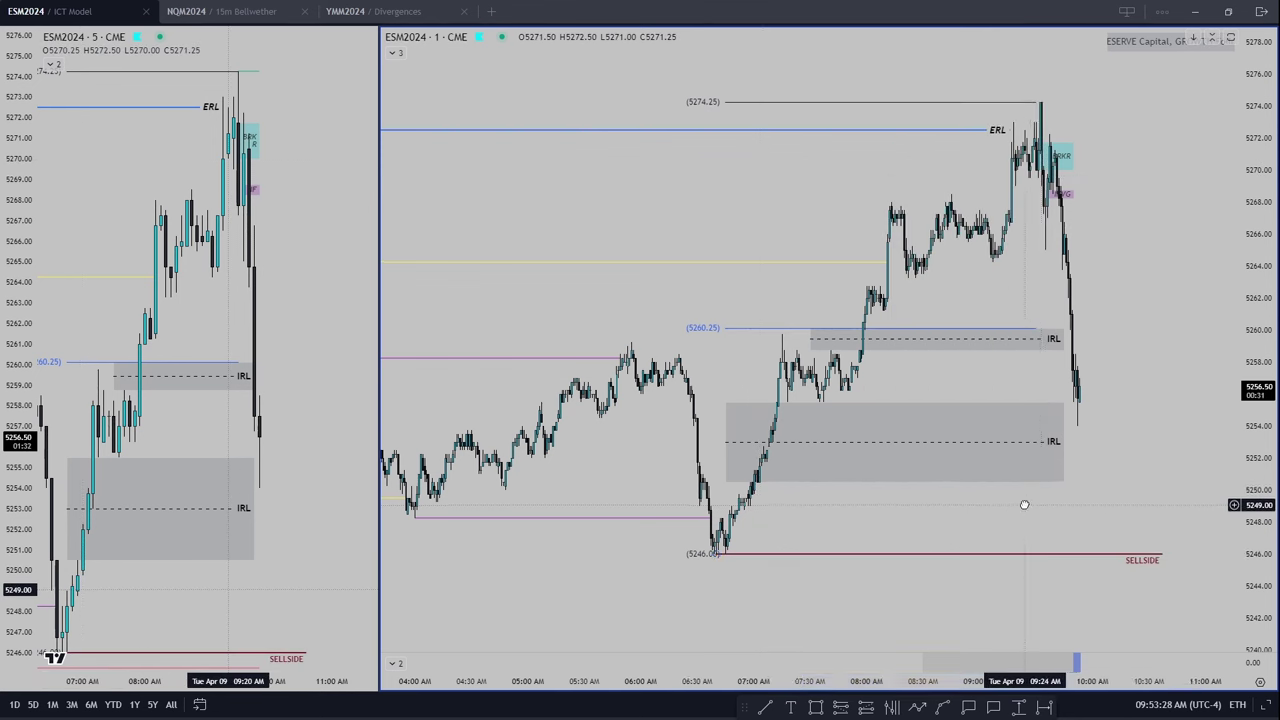
Step: Resize the lower IRL box on the ESM2024 1-minute chart to start at about 07:00 and extend past 10:00
scroll(1023, 503, "up", 2)
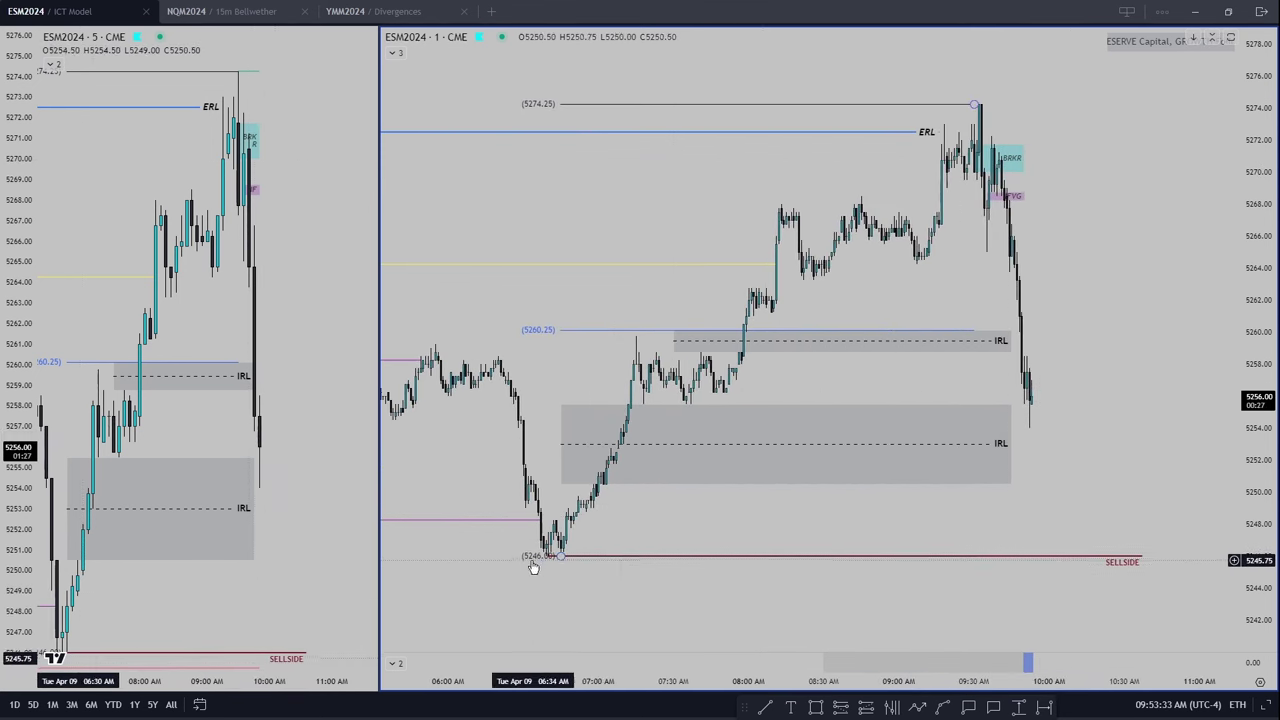
left_click_drag(562, 443, 604, 443)
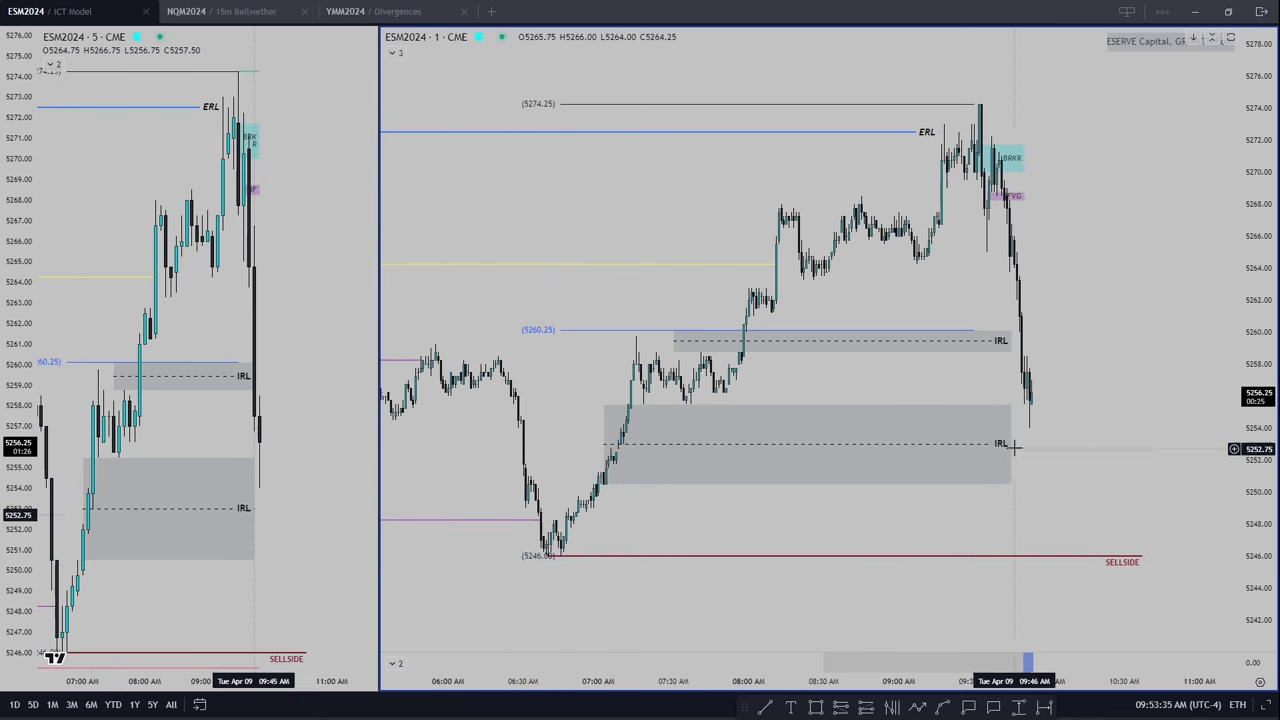
left_click_drag(1012, 444, 1084, 443)
left_click(1088, 428)
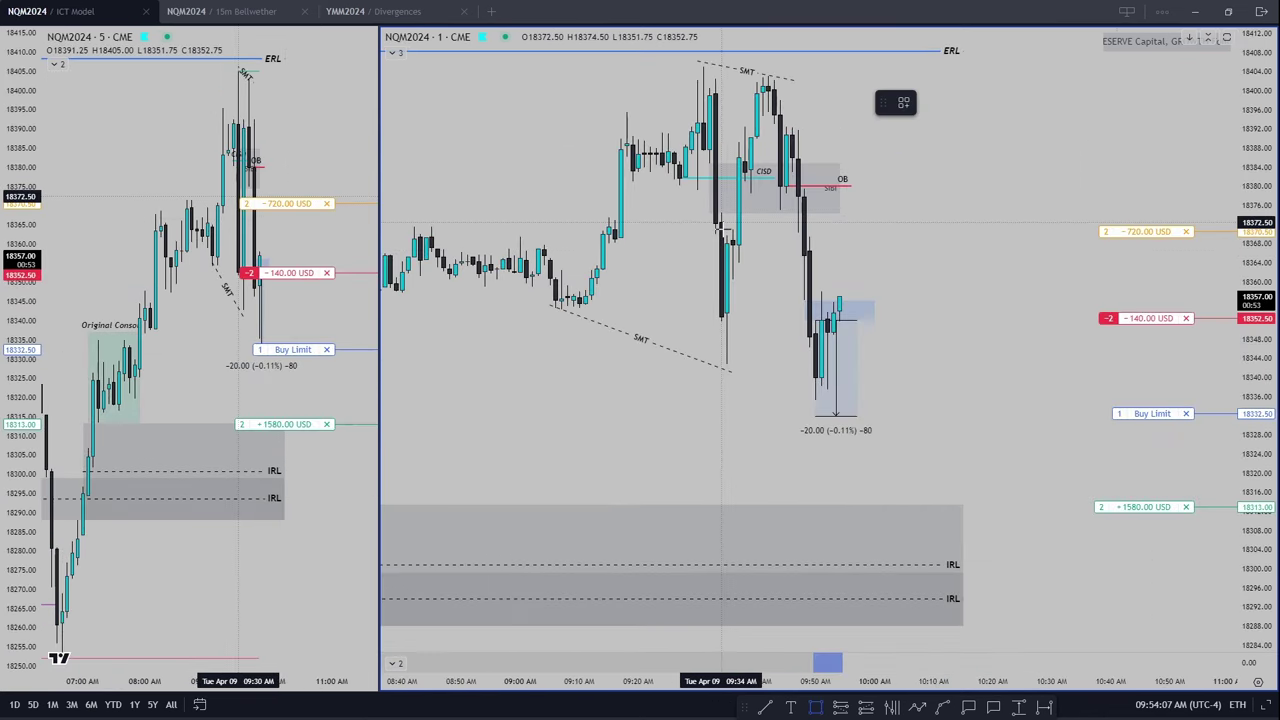
Step: Draw a rectangle on the NQM2024 1-minute chart from 18372.50 to 18352.75, between 09:34 and 10:00, with the OB- template
left_click(718, 229)
left_click(720, 314)
left_click_drag(723, 286, 874, 286)
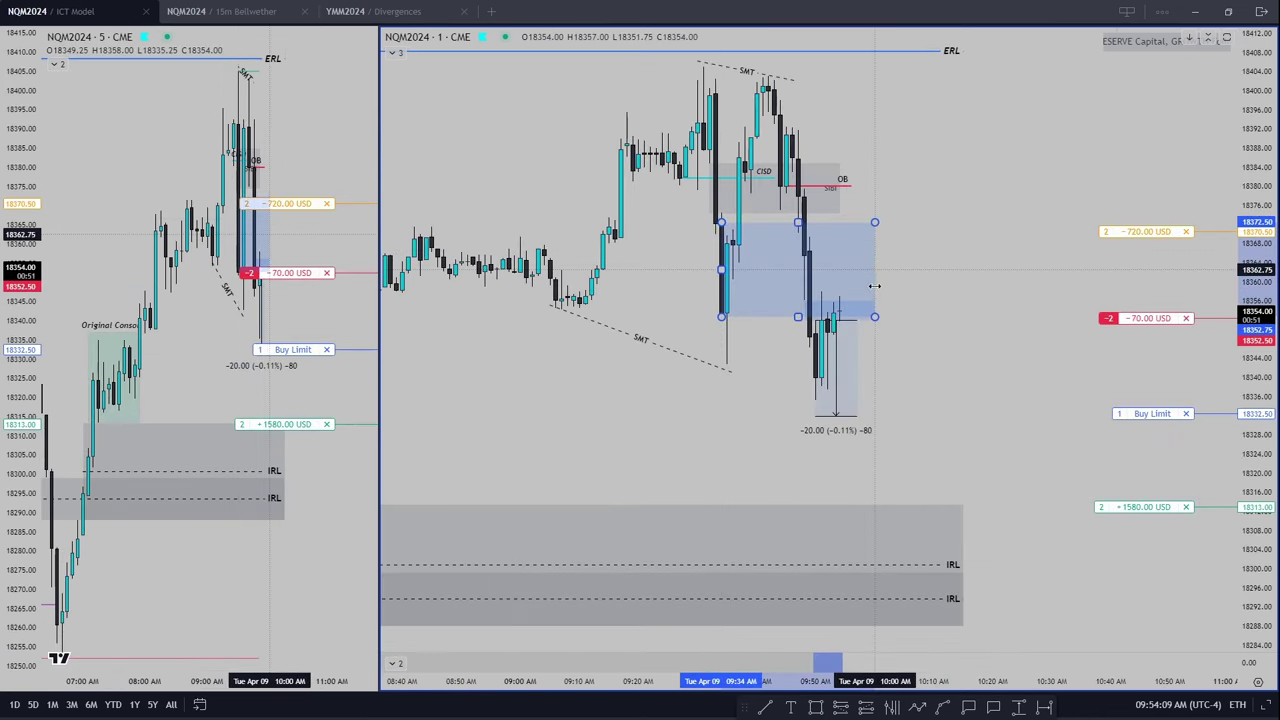
left_click(903, 102)
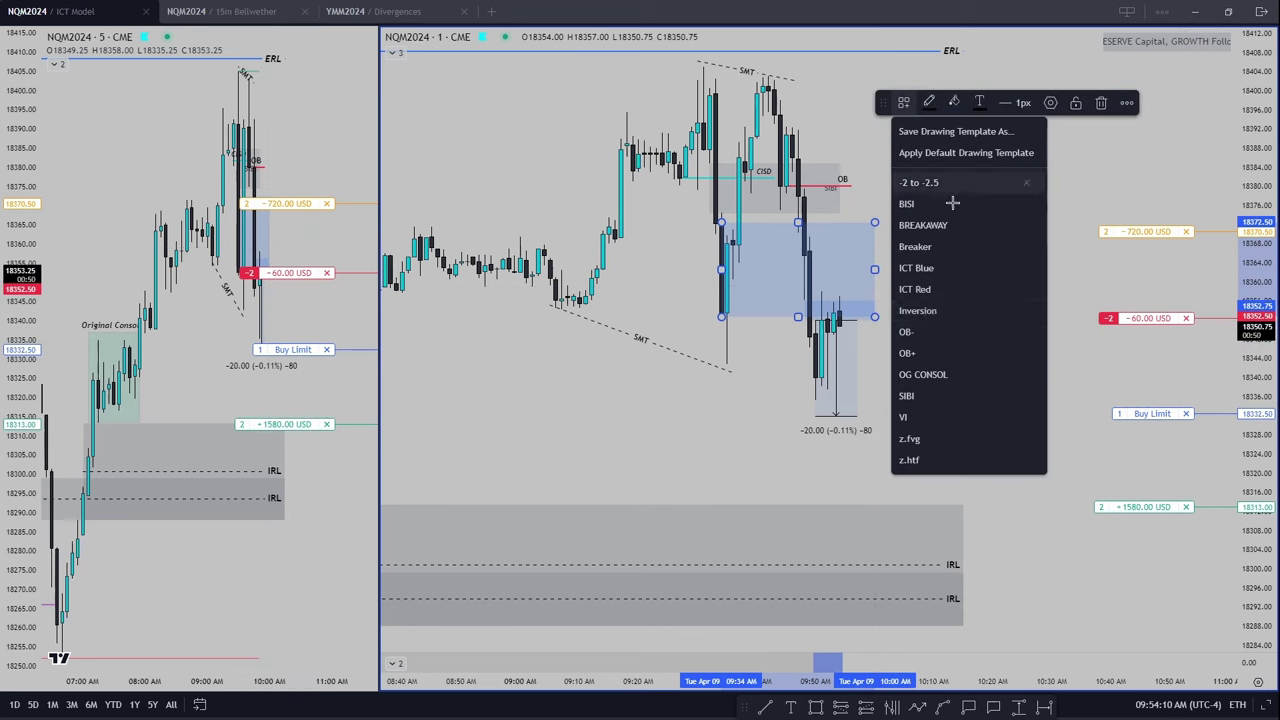
left_click(932, 334)
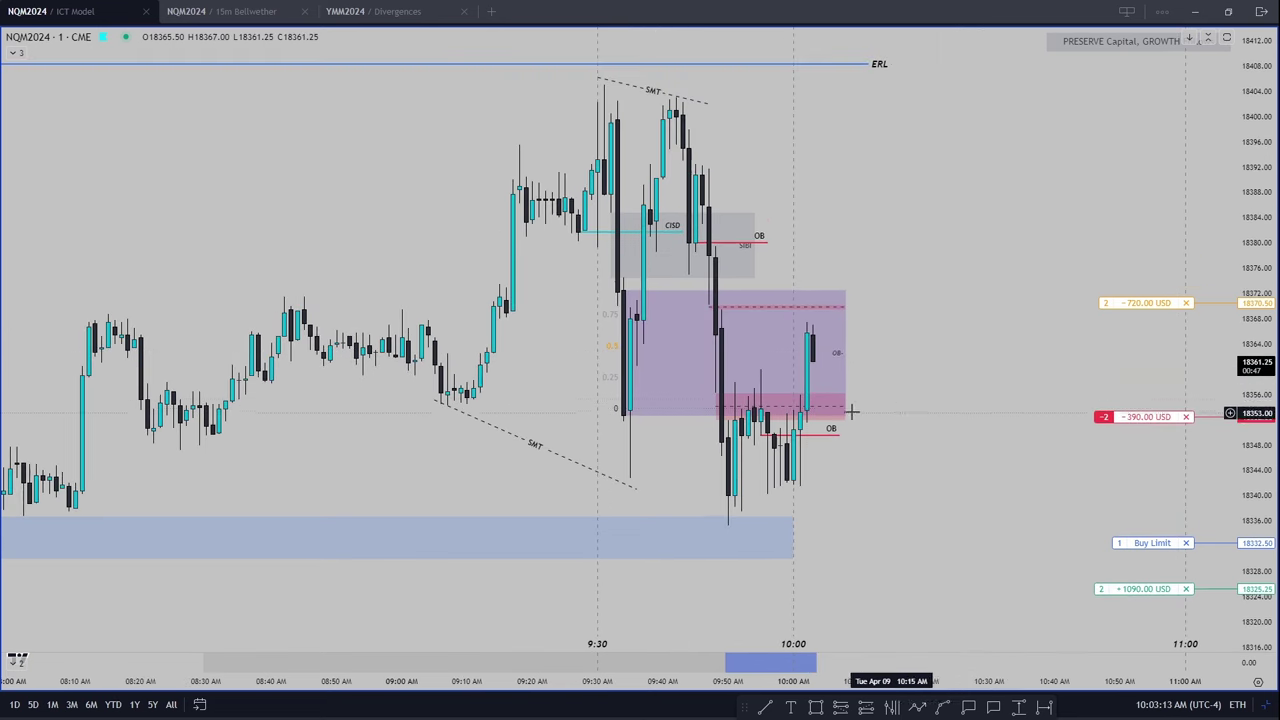
Step: Check the stop loss order on the NQM2024 1-minute chart and the levels around the buy limit and take-profit orders
left_click(812, 410)
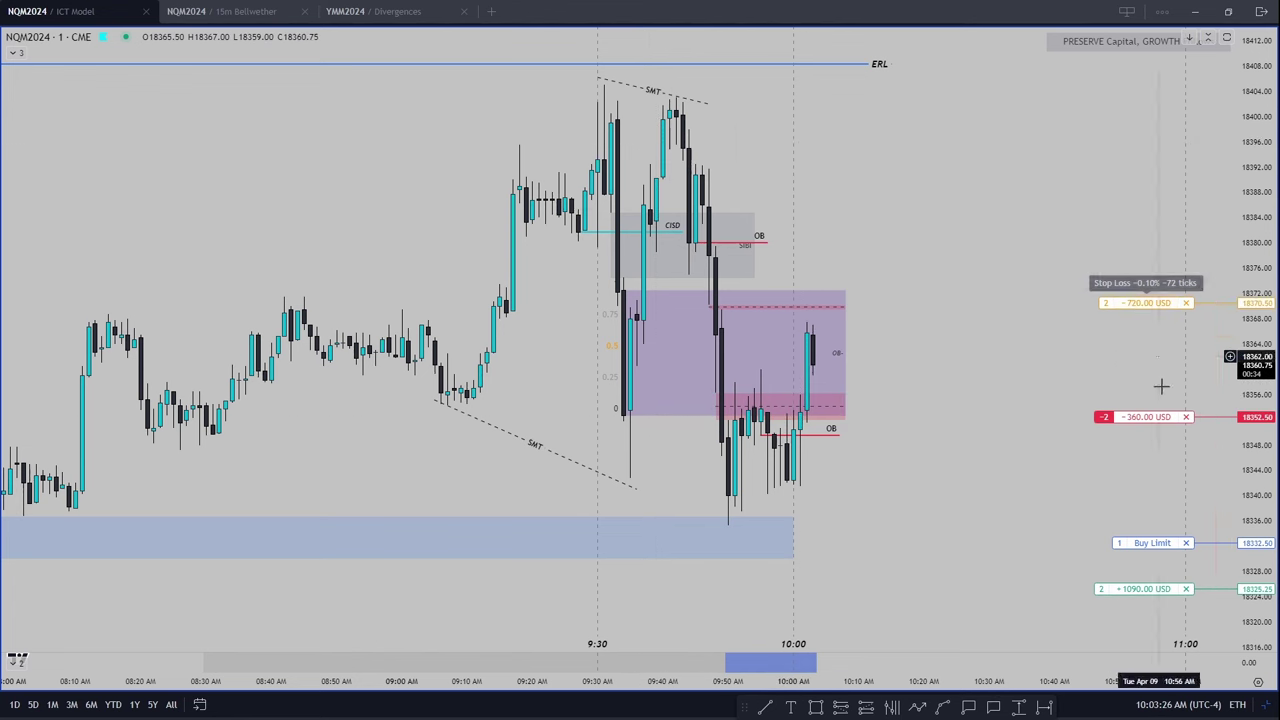
mouse_move(1150, 312)
left_click_drag(1030, 467, 1029, 414)
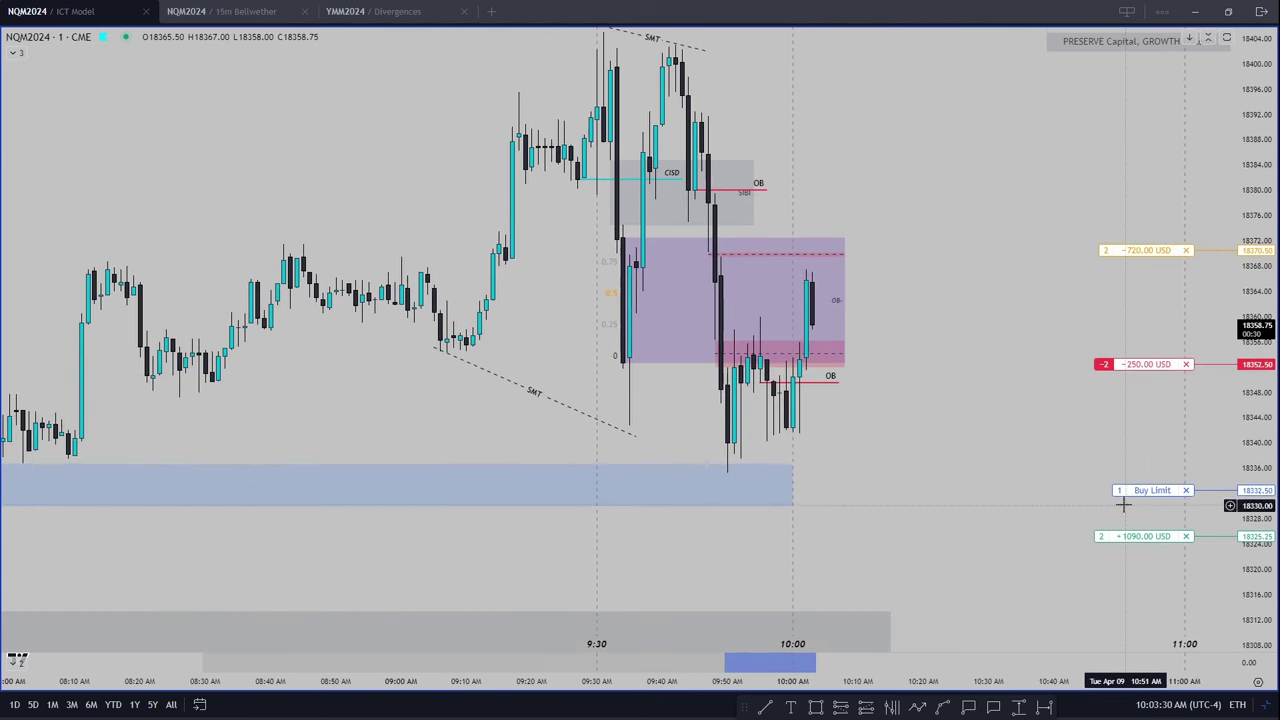
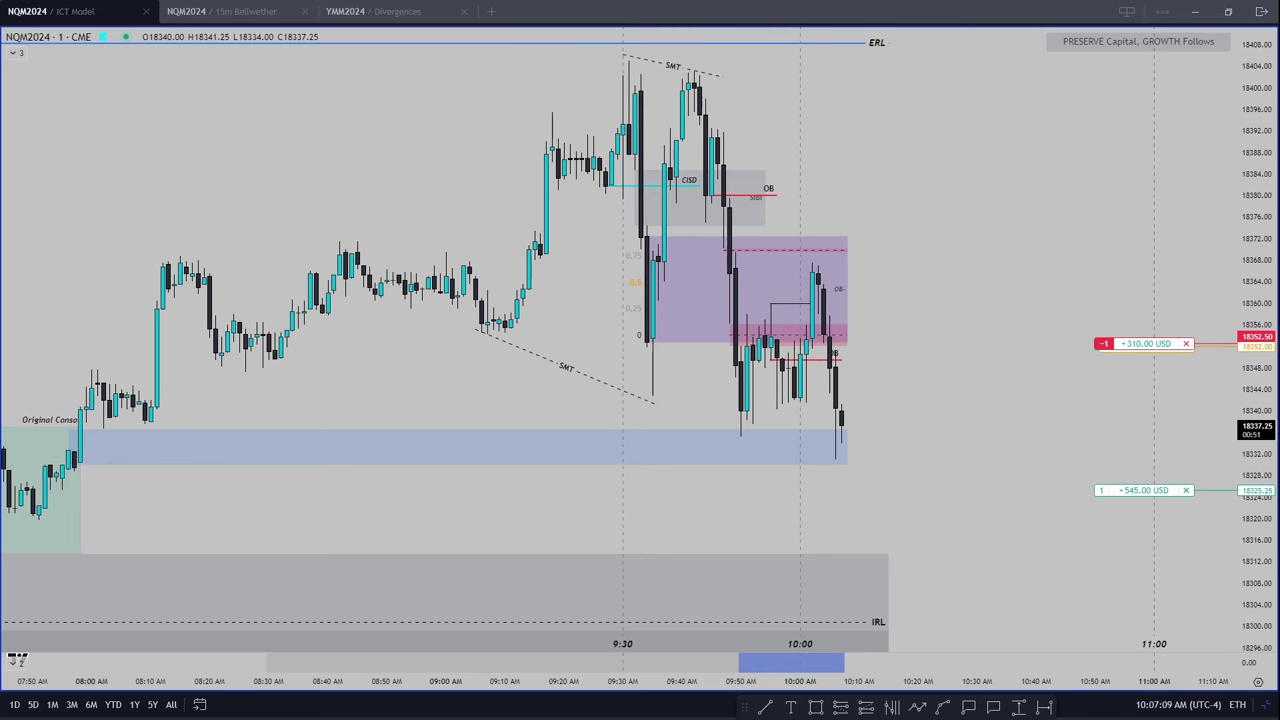
Step: Draw a horizontal trend line with the CISD template at about 18342.50, from the 10:00 candle to just past 10:15
left_click_drag(436, 508, 423, 477)
scroll(423, 477, "down", 2)
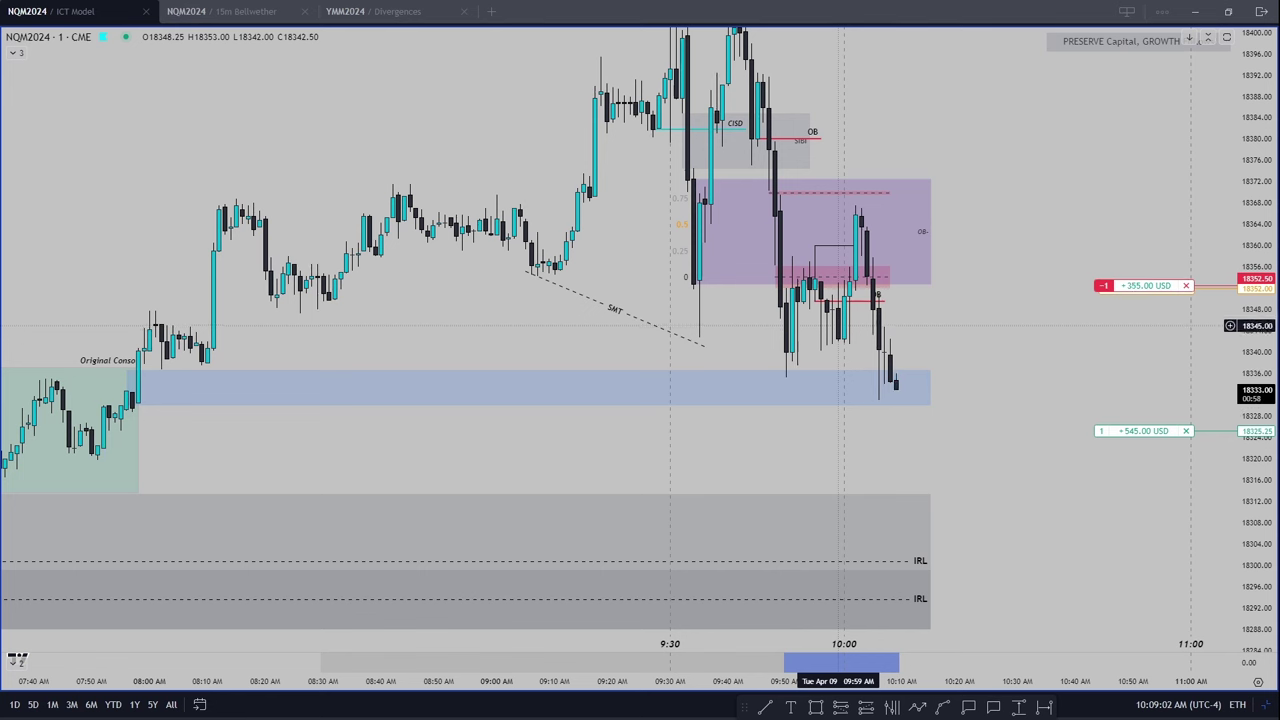
left_click(842, 339)
left_click(948, 346, "shift")
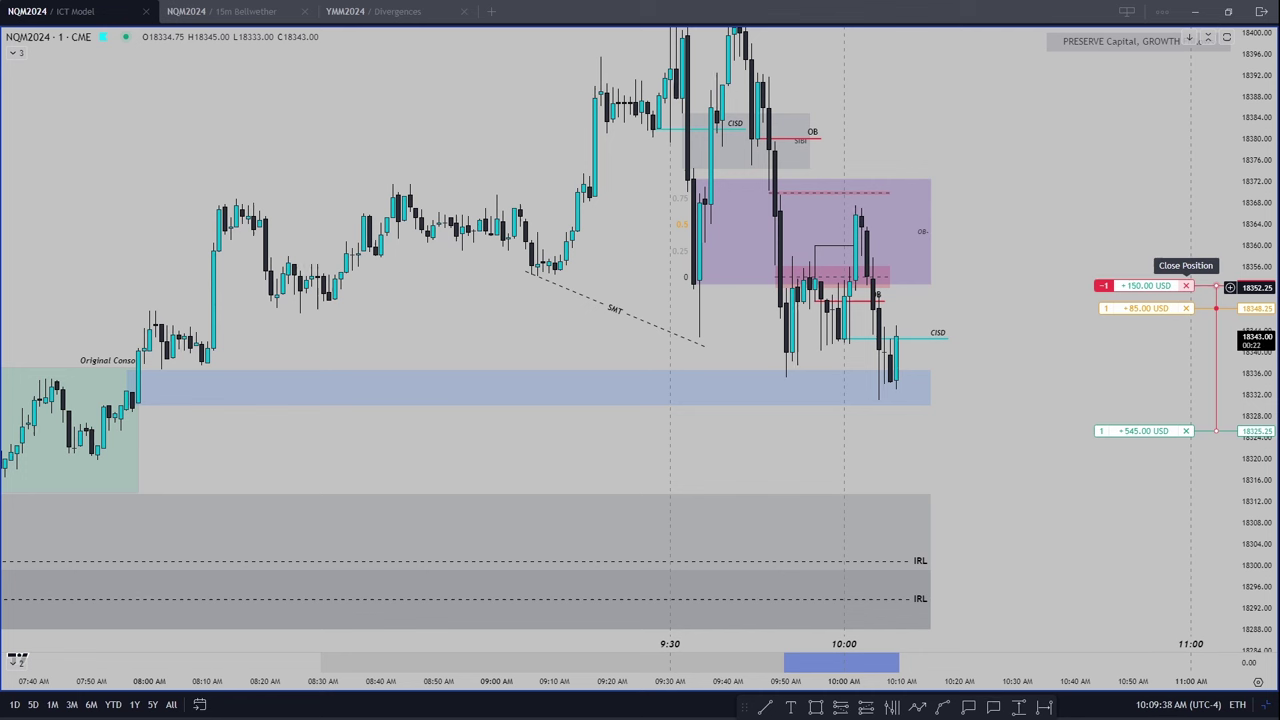
Step: Close the short NQM2024 position at market and dismiss the order notifications
left_click(1186, 286)
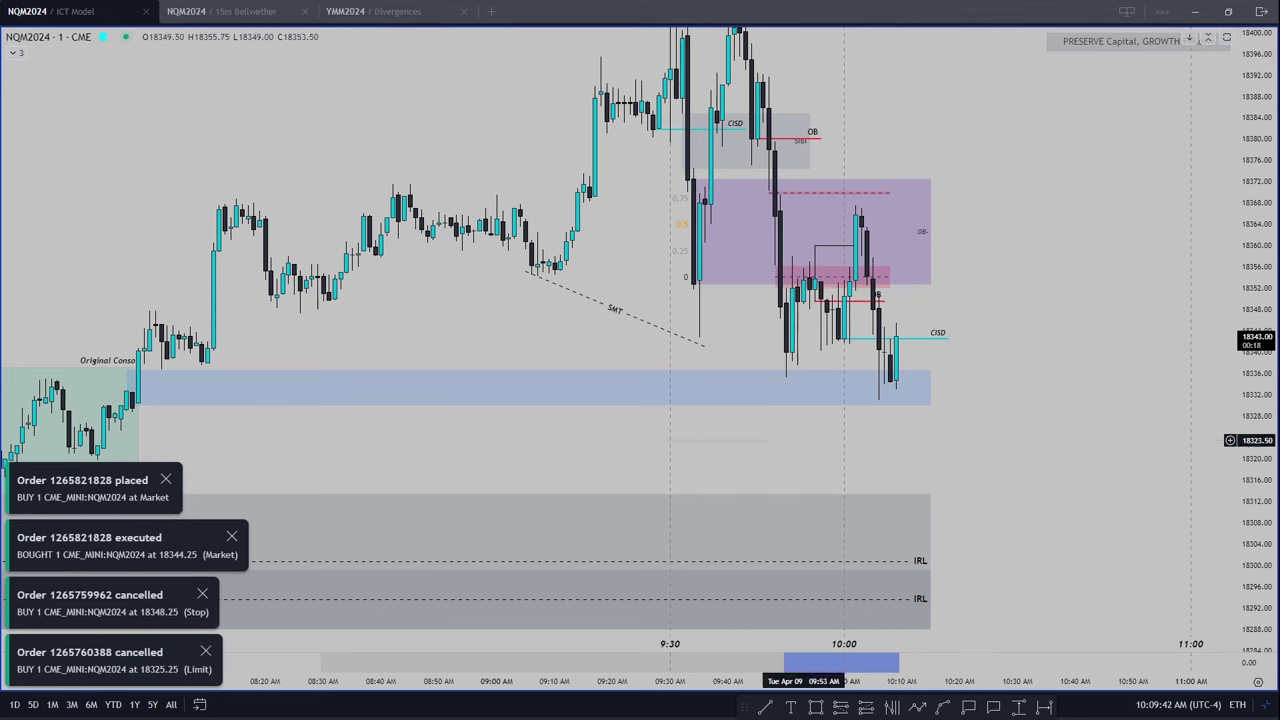
left_click(165, 480)
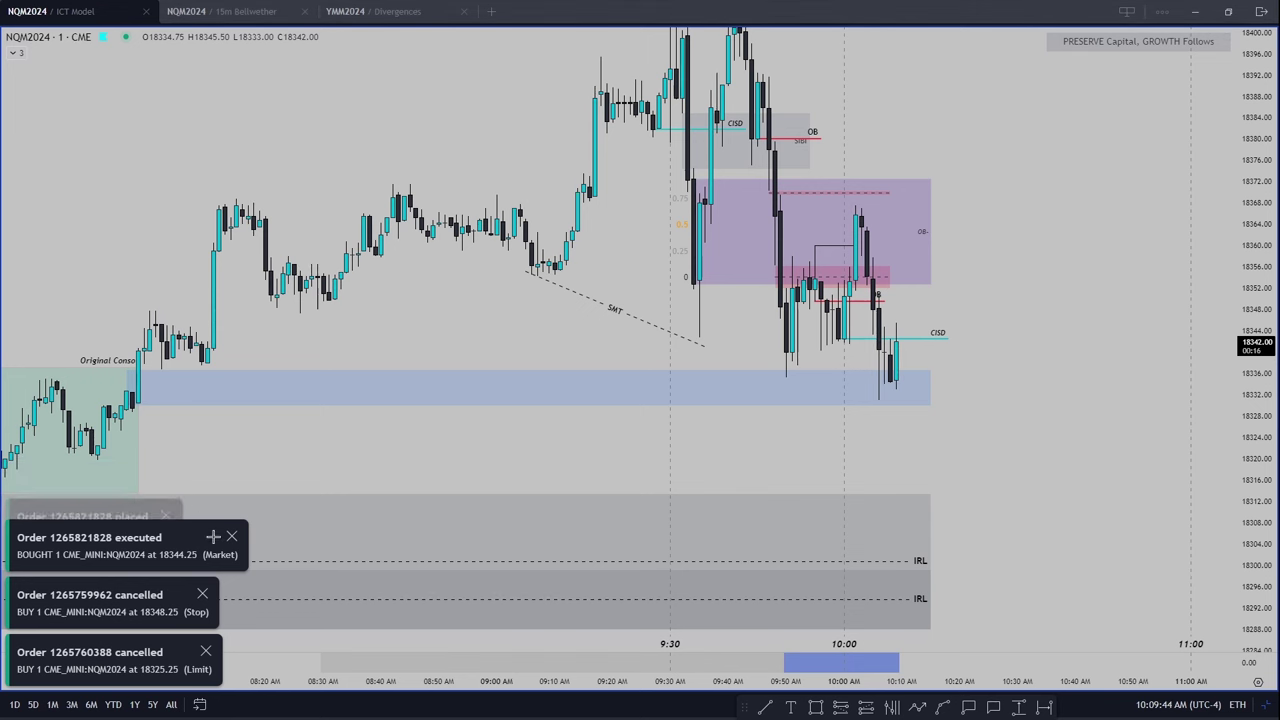
left_click(231, 537)
left_click(198, 594)
left_click(204, 594)
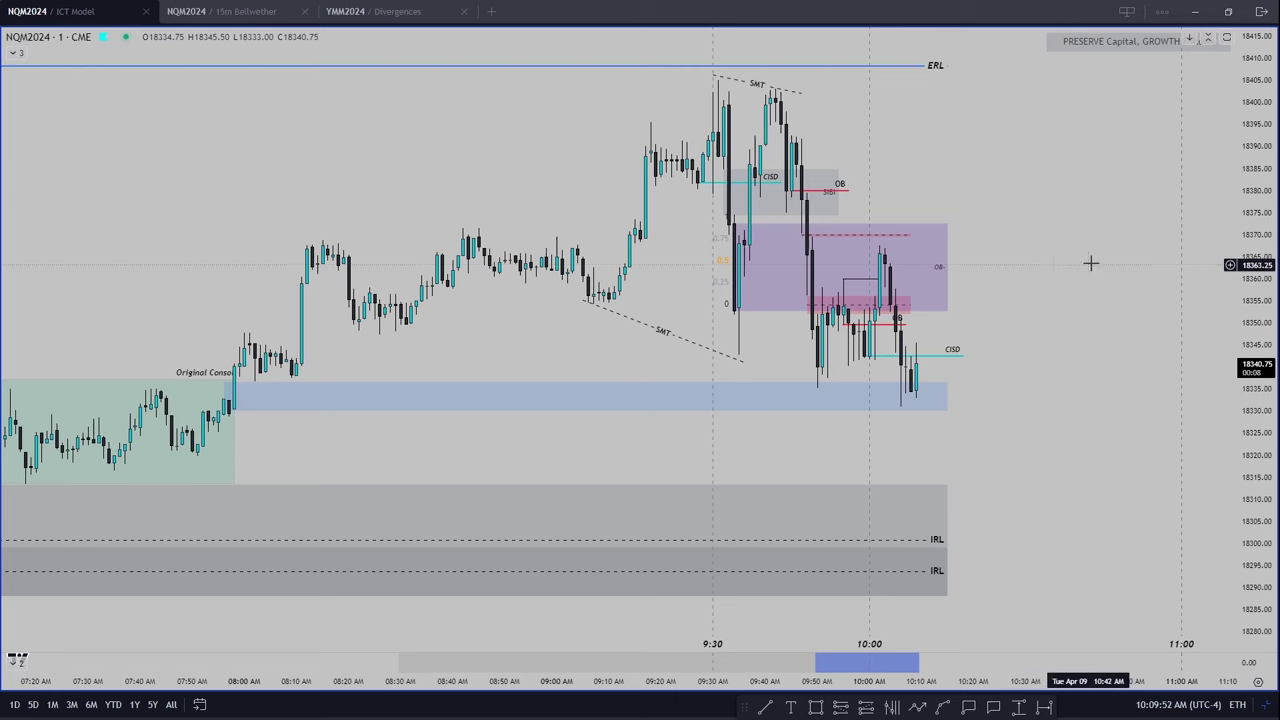
key("Escape")
Step: Turn on the display of trade executions in the NQM2024 chart settings
left_click(1217, 43)
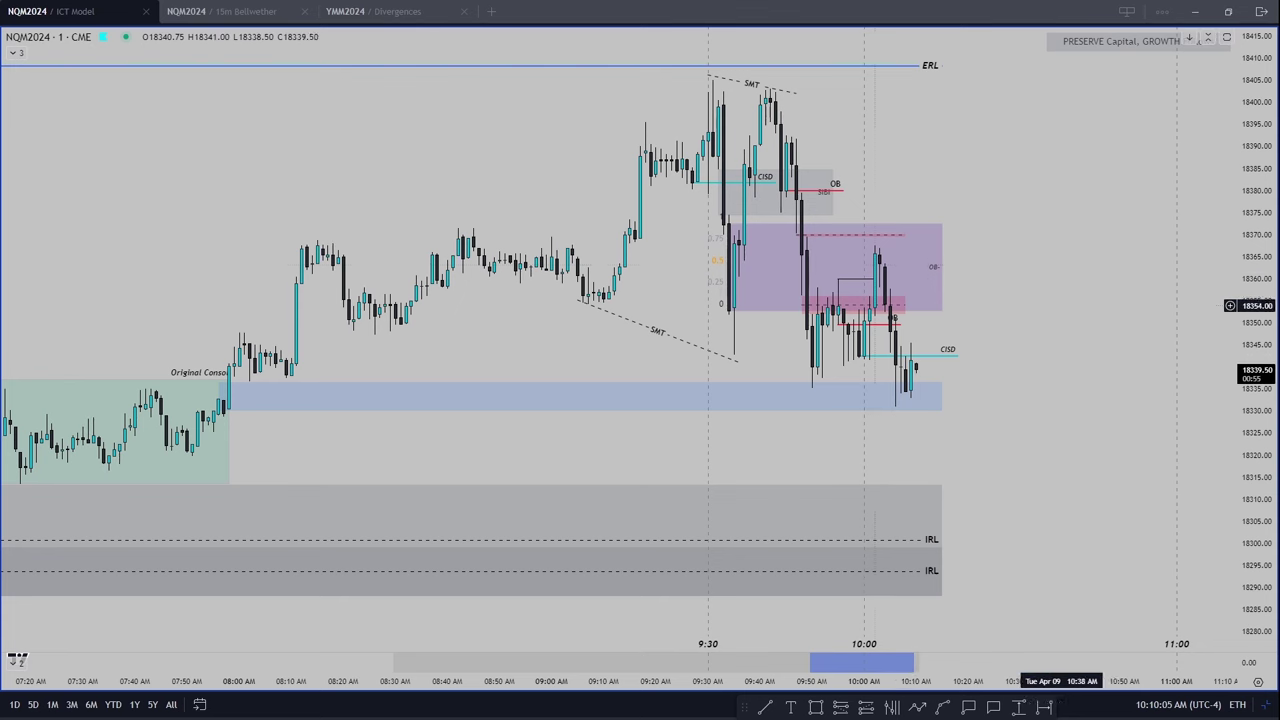
left_click_drag(981, 378, 979, 370)
right_click(1011, 241)
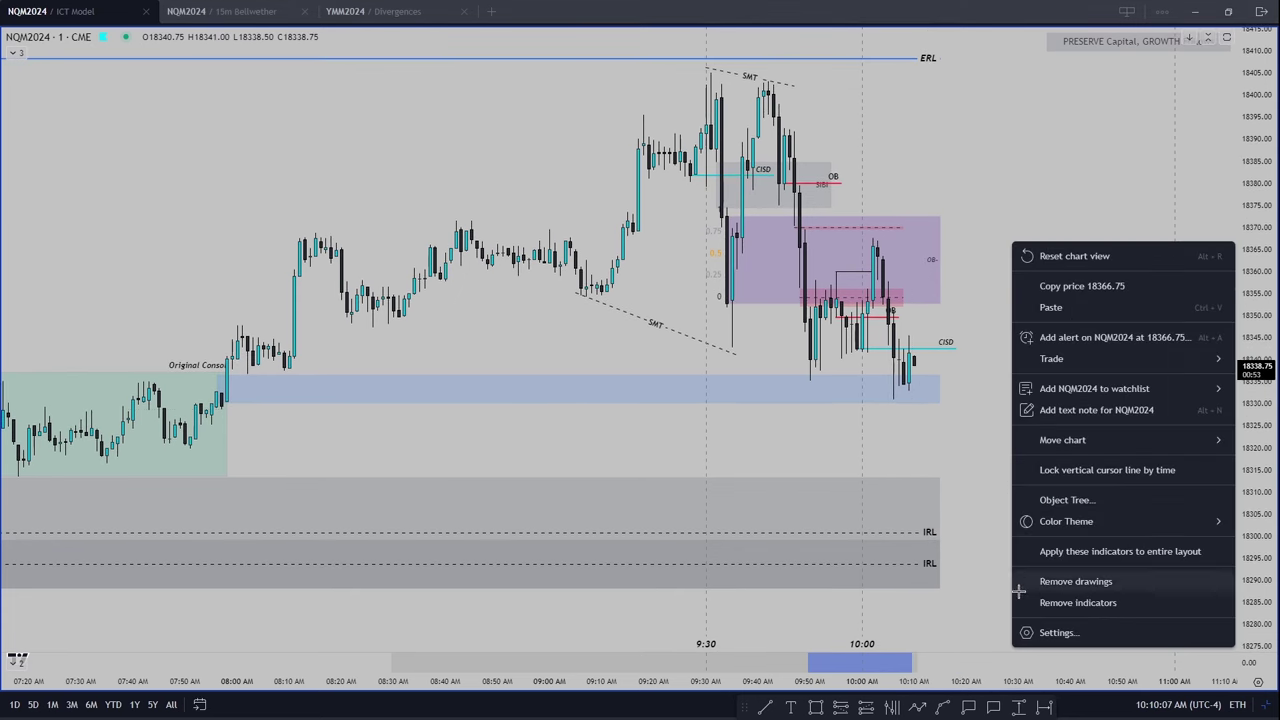
left_click(1040, 636)
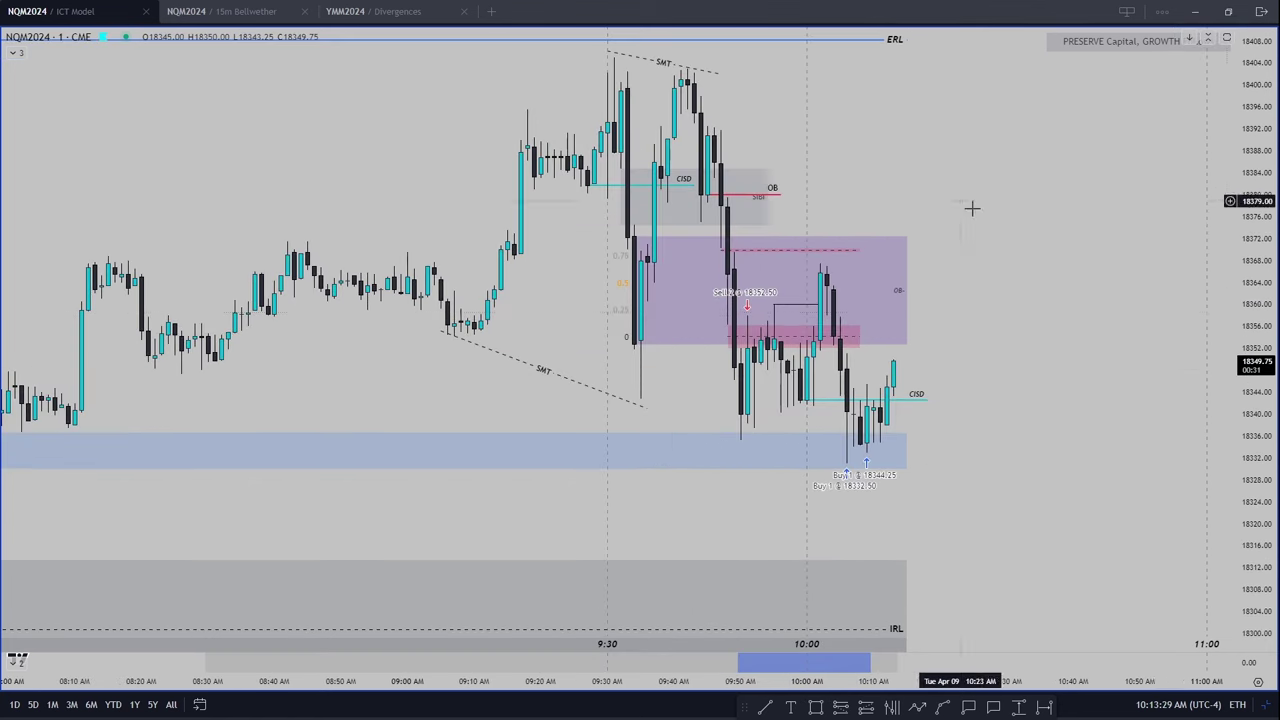
Step: Examine the sell and buy execution markers against the OB- rectangle and the CISD line
scroll(840, 320, "up", 3)
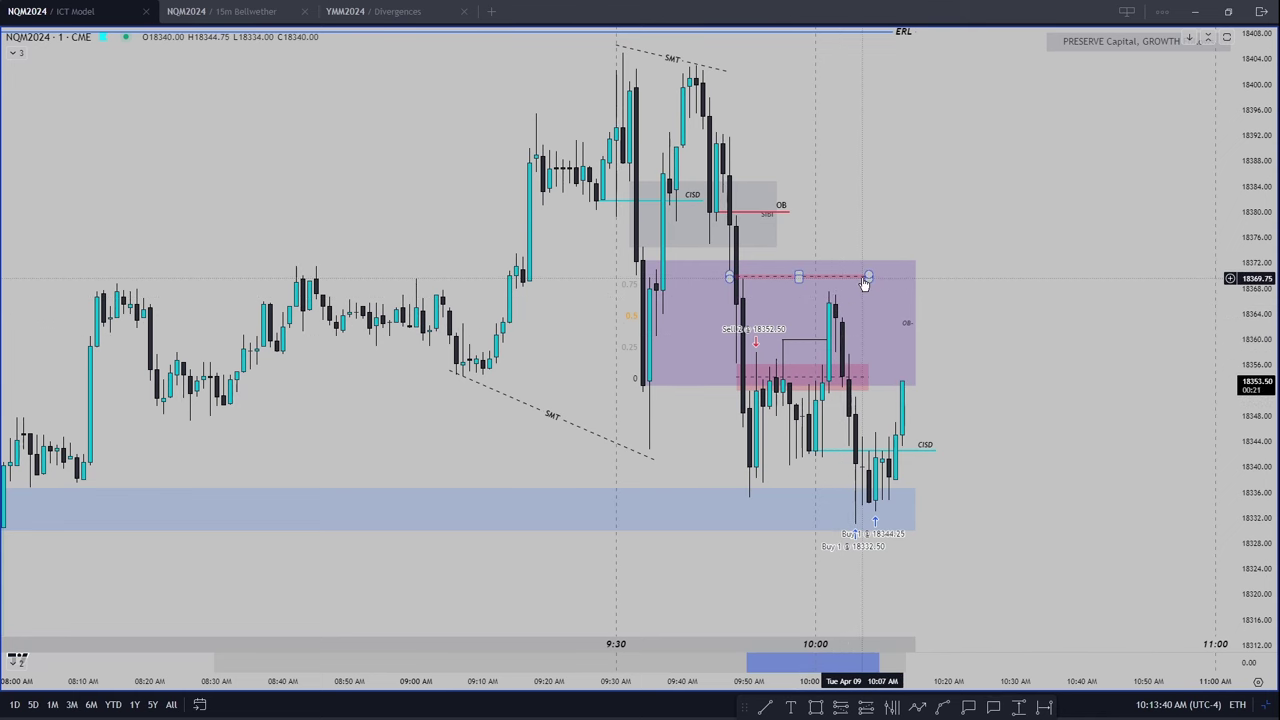
scroll(1171, 329, "up", 2)
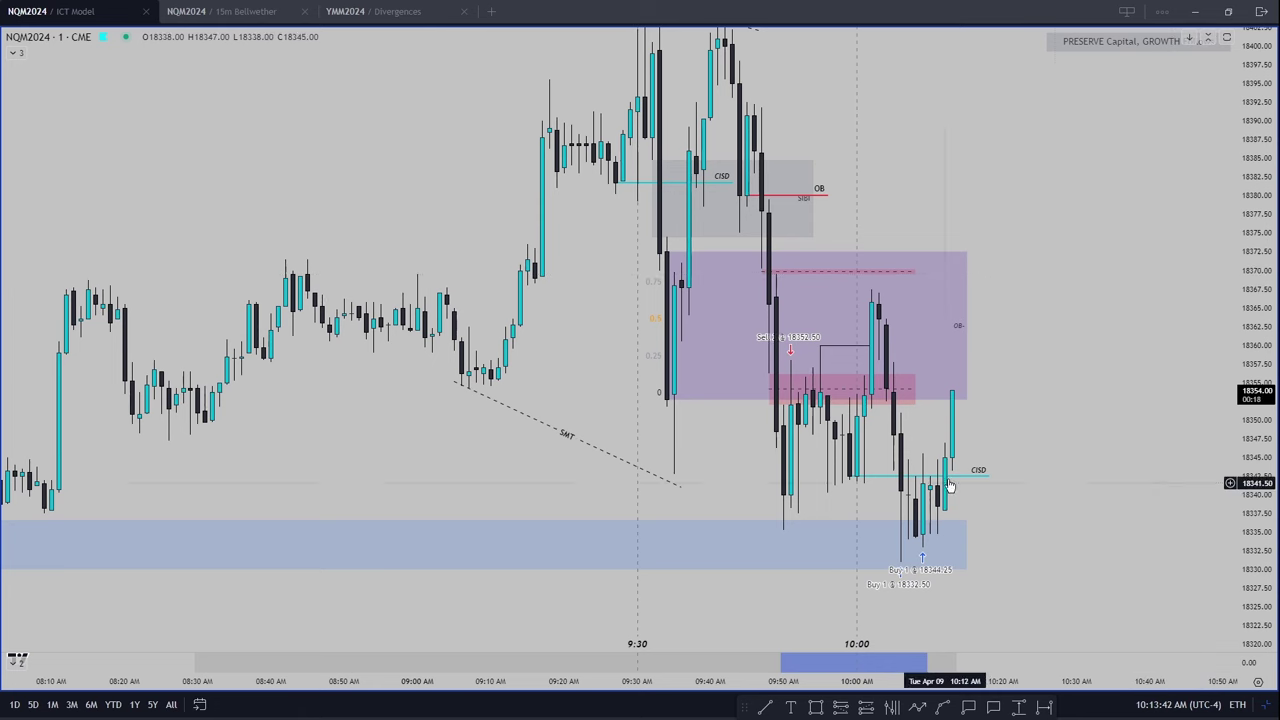
scroll(1058, 358, "up", 2)
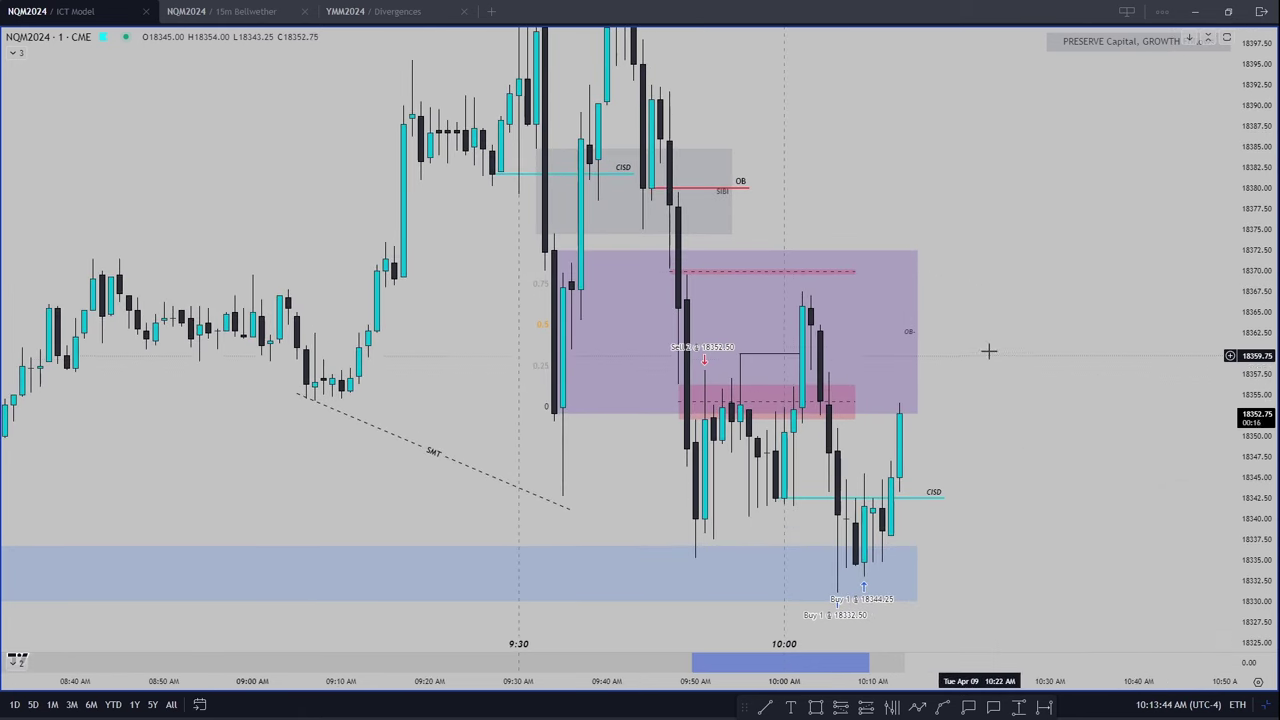
scroll(753, 380, "up", 1)
scroll(1000, 340, "up", 1)
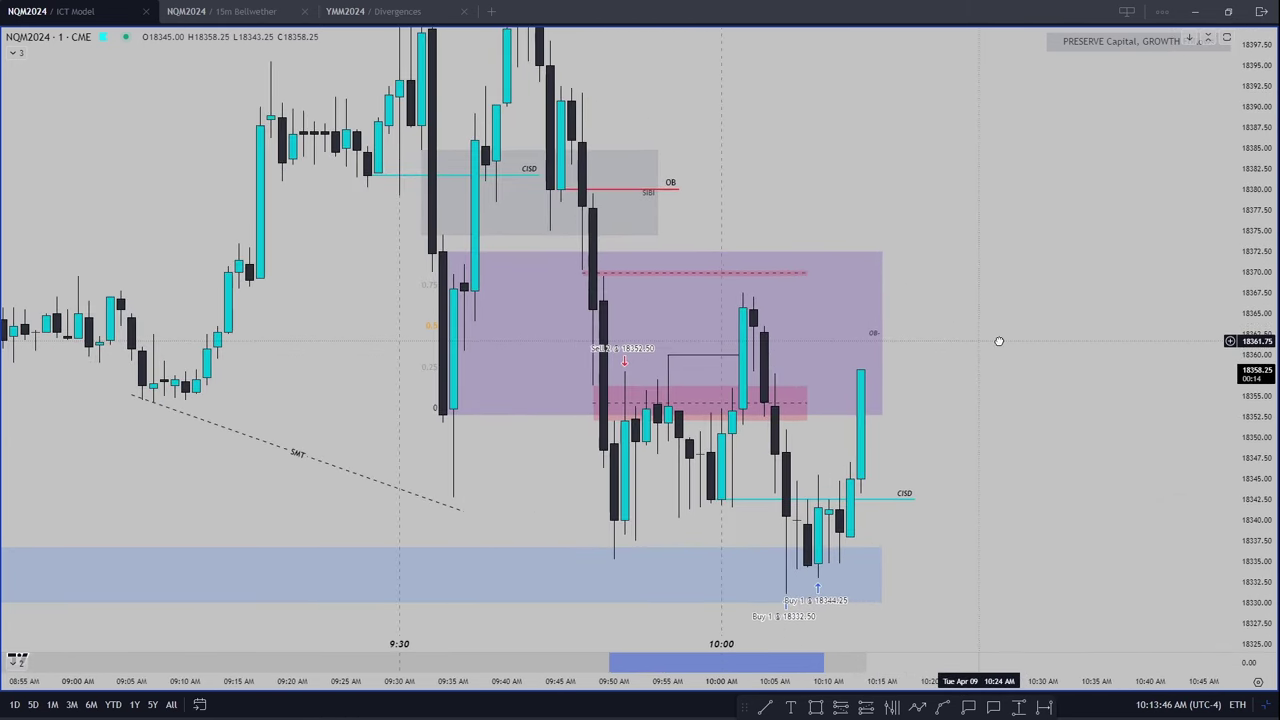
left_click_drag(1254, 424, 1254, 385)
left_click_drag(958, 377, 946, 363)
Step: Turn off the display of executions in the chart's trading settings
right_click(986, 245)
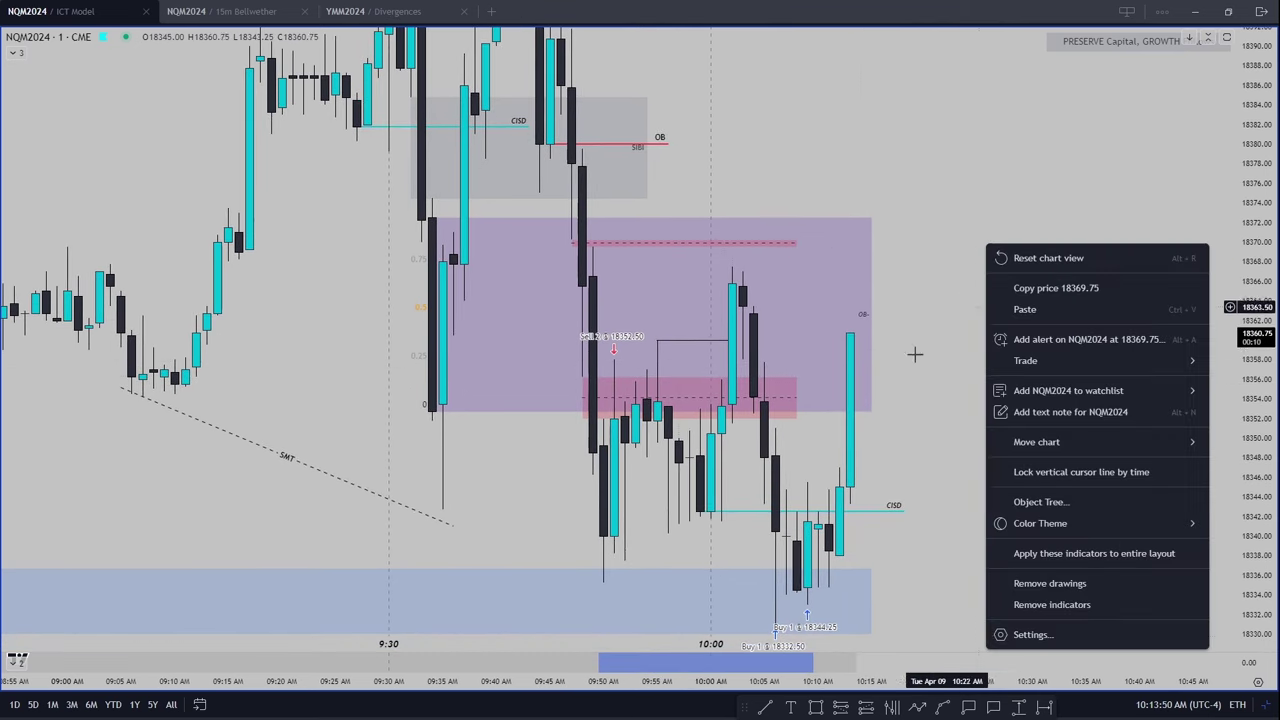
left_click(1030, 635)
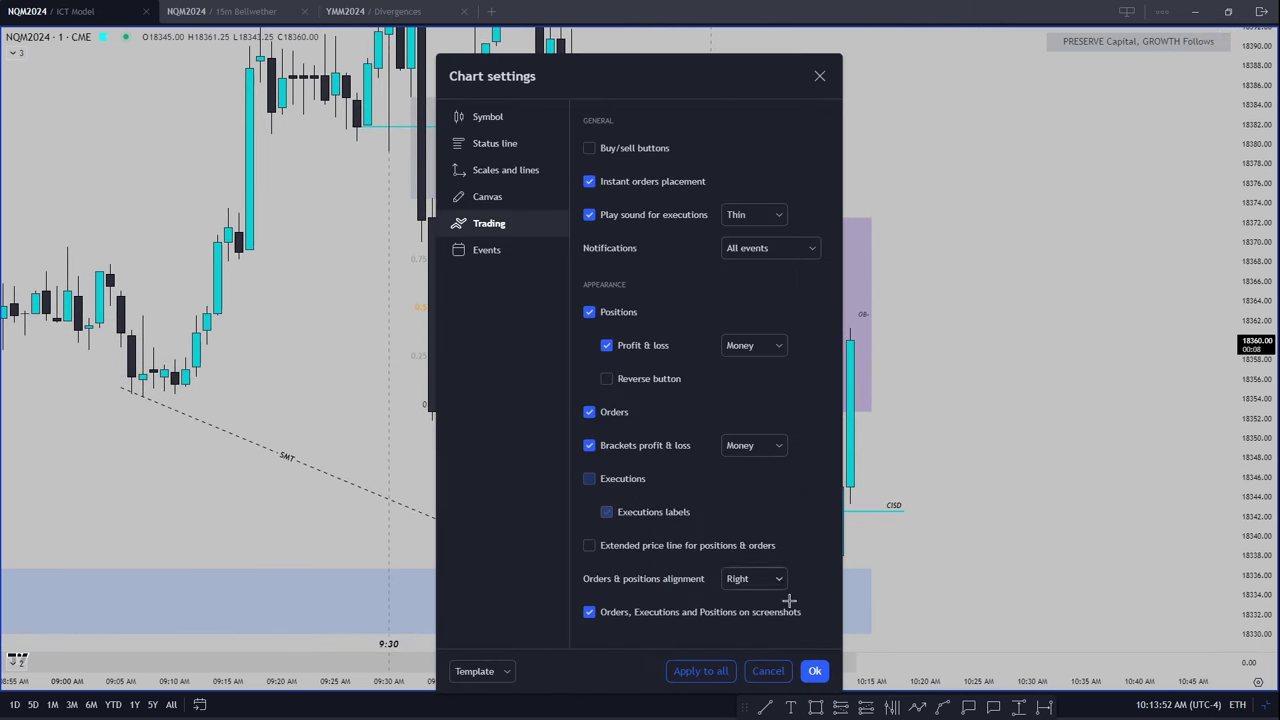
left_click(814, 671)
Step: Examine the candles from 10:00 to 10:05 within the OB- rectangle on the NQM2024 1-minute chart
scroll(1066, 386, "up", 3)
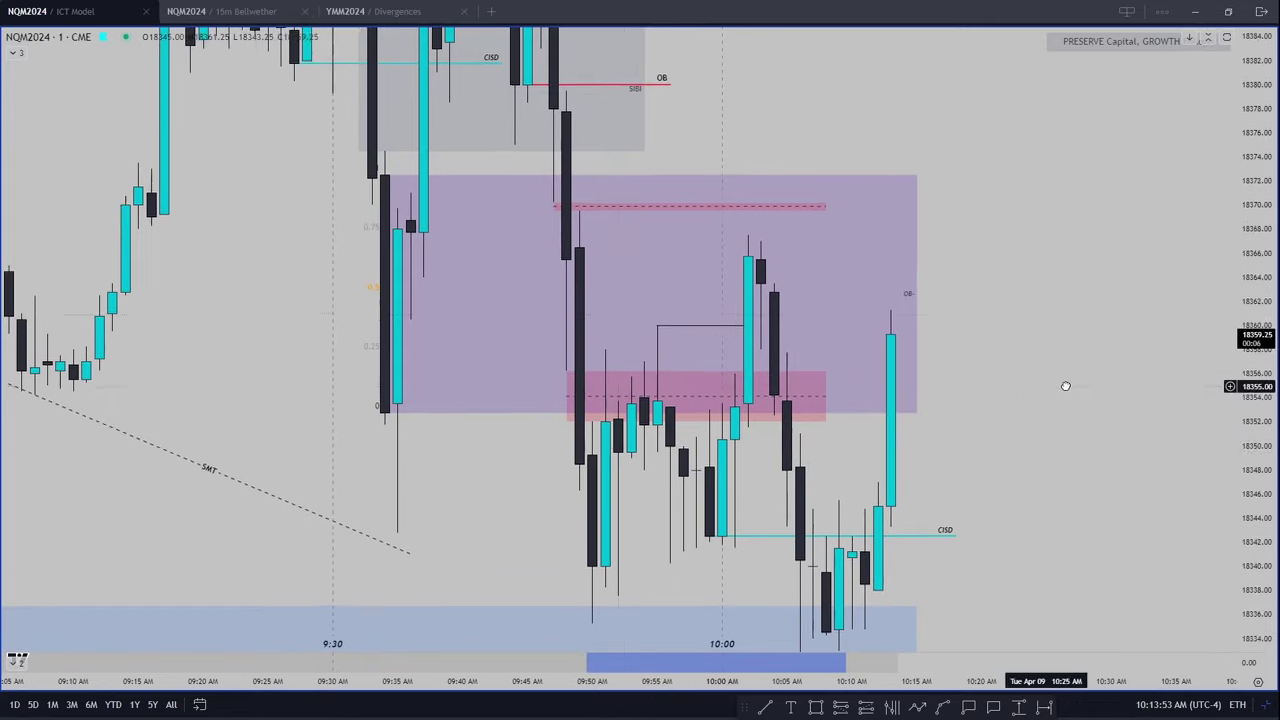
left_click(741, 412)
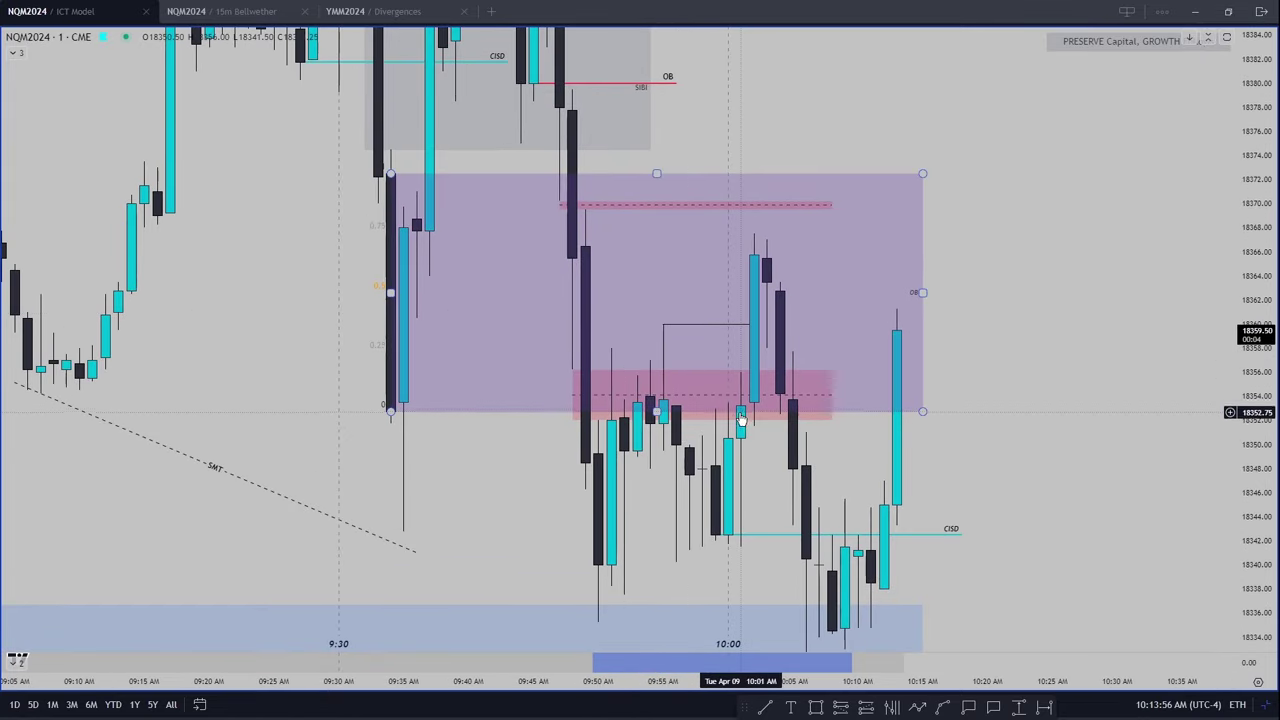
left_click(728, 472)
scroll(750, 465, "up", 2)
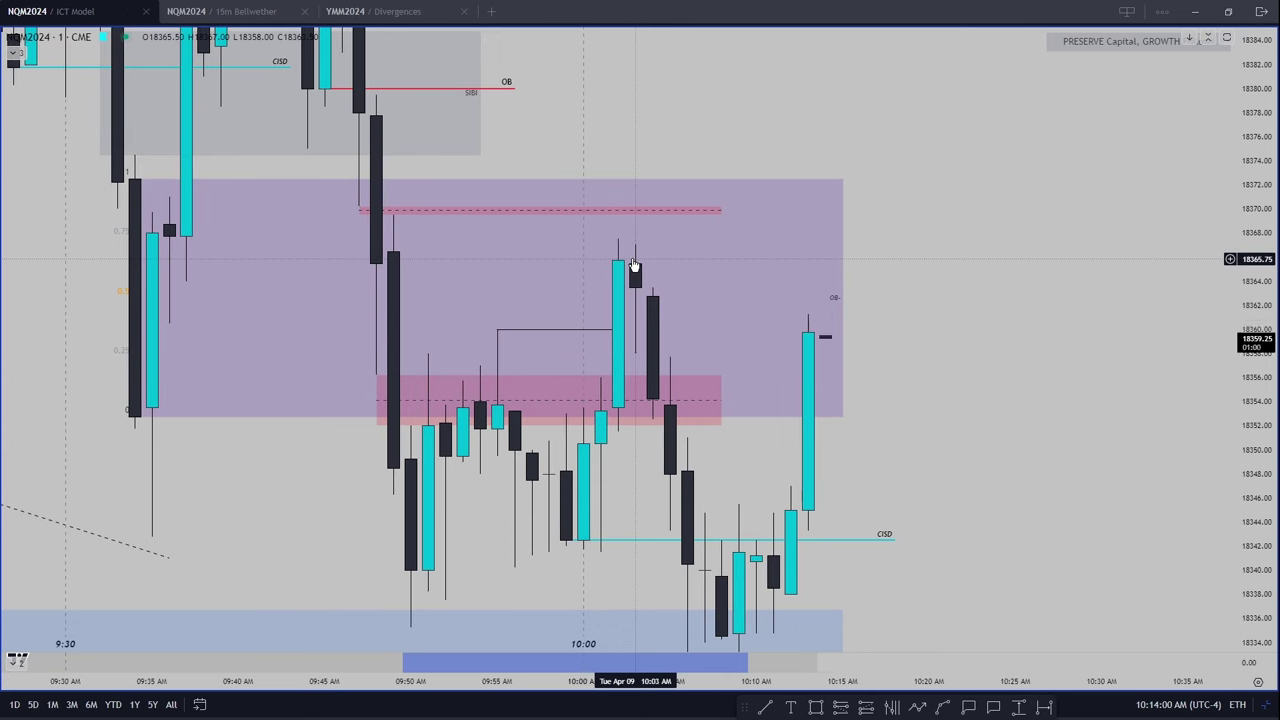
left_click_drag(633, 265, 692, 276)
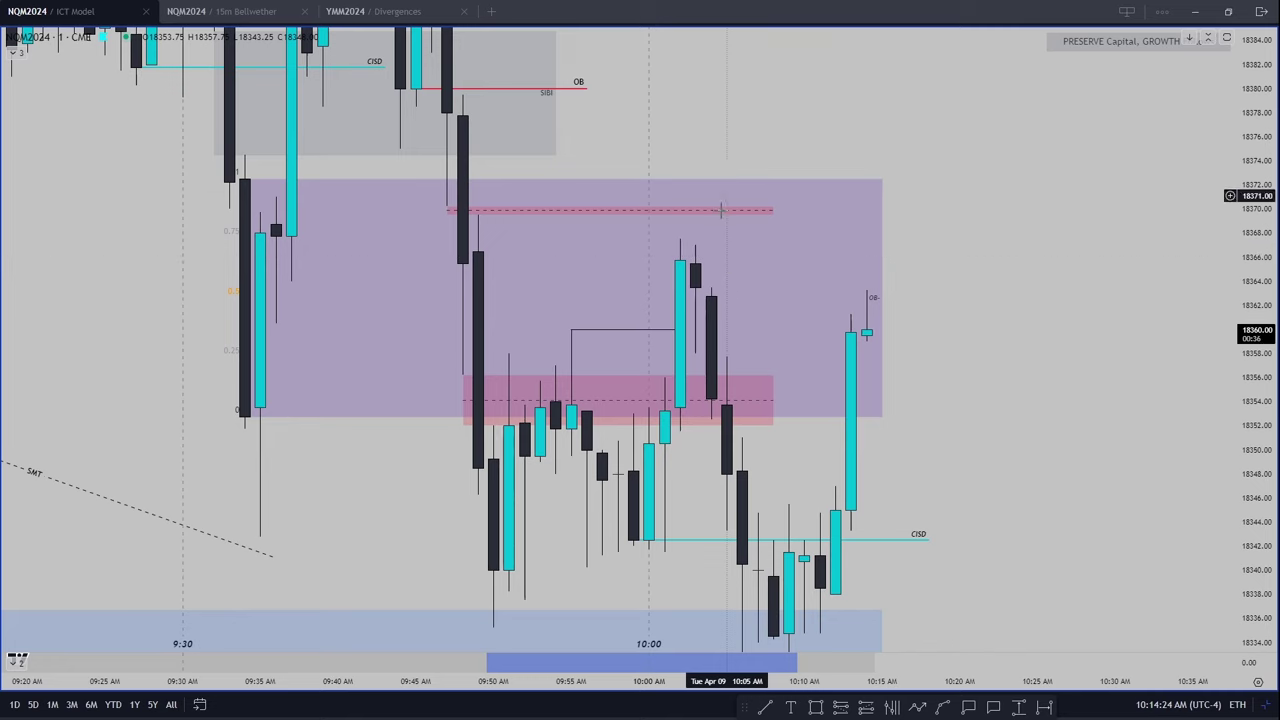
Step: Examine the wider NQM2024 morning price action, from the 08:00 consolidation through the swings after 10:00
scroll(809, 260, "down", 2)
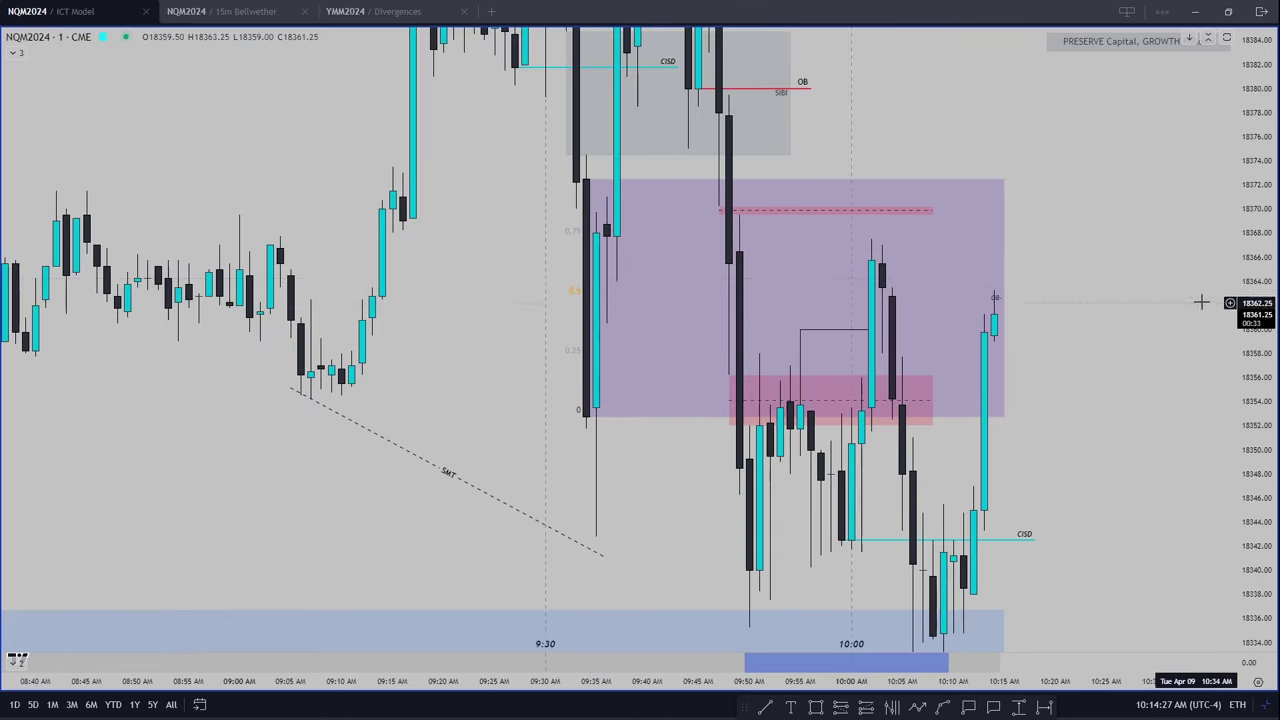
scroll(1201, 302, "down", 5)
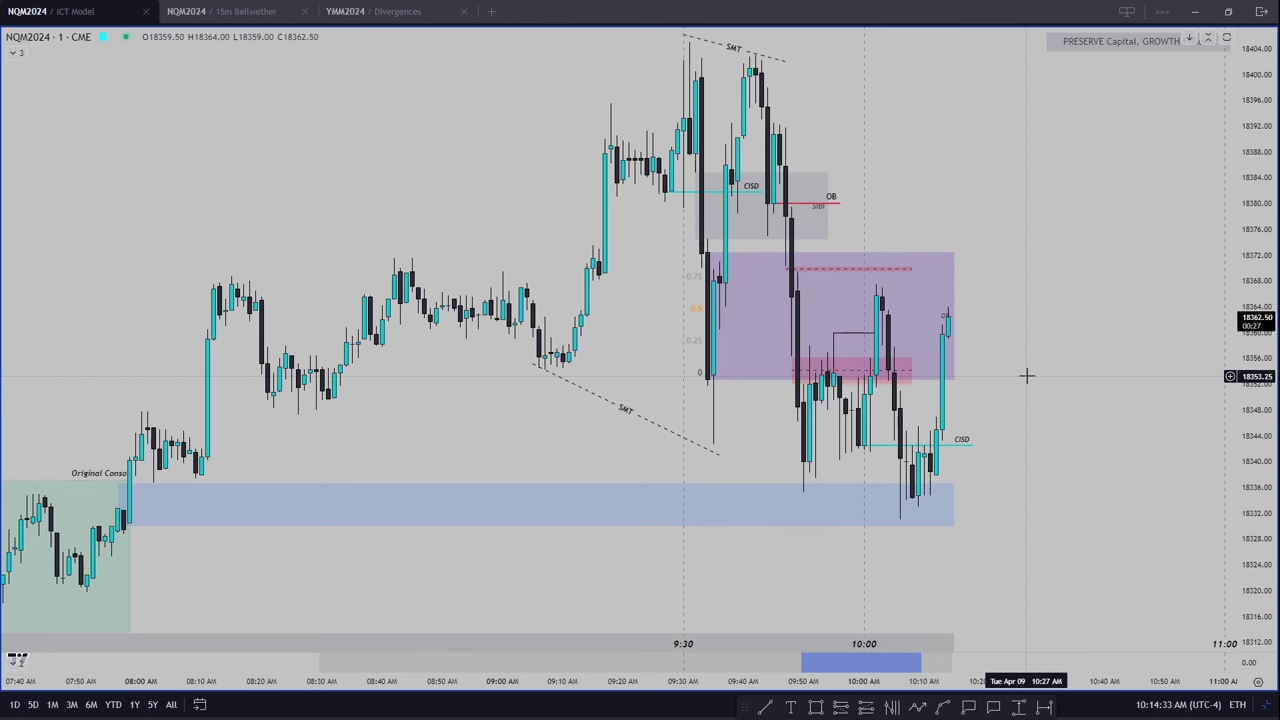
scroll(1027, 382, "down", 4)
left_click_drag(1238, 320, 1229, 440)
scroll(1106, 417, "up", 3)
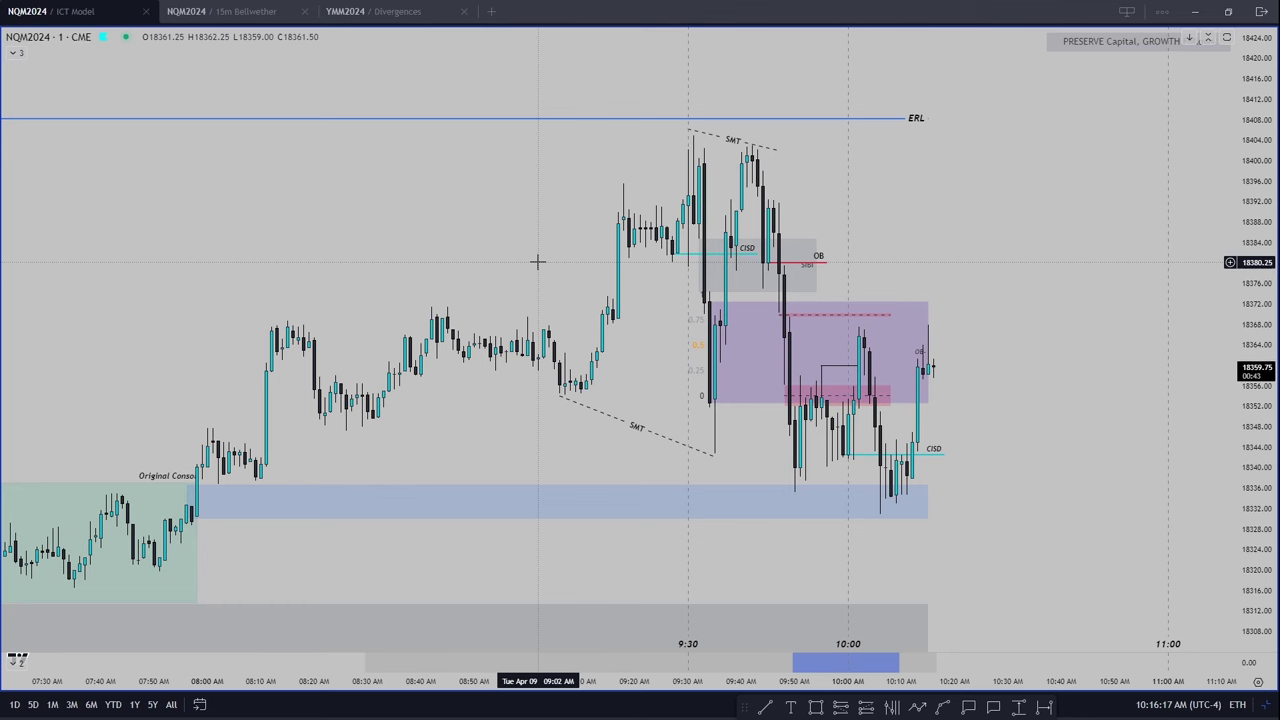
scroll(1049, 294, "up", 2)
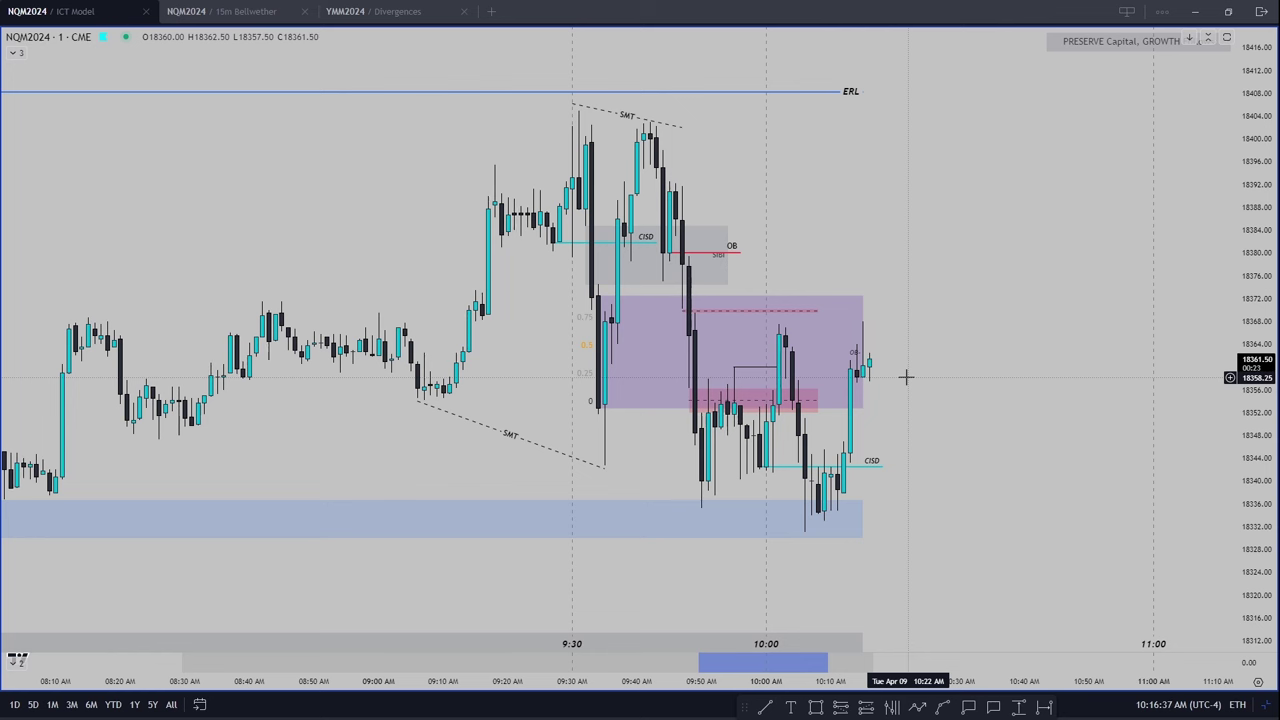
left_click_drag(949, 406, 985, 379)
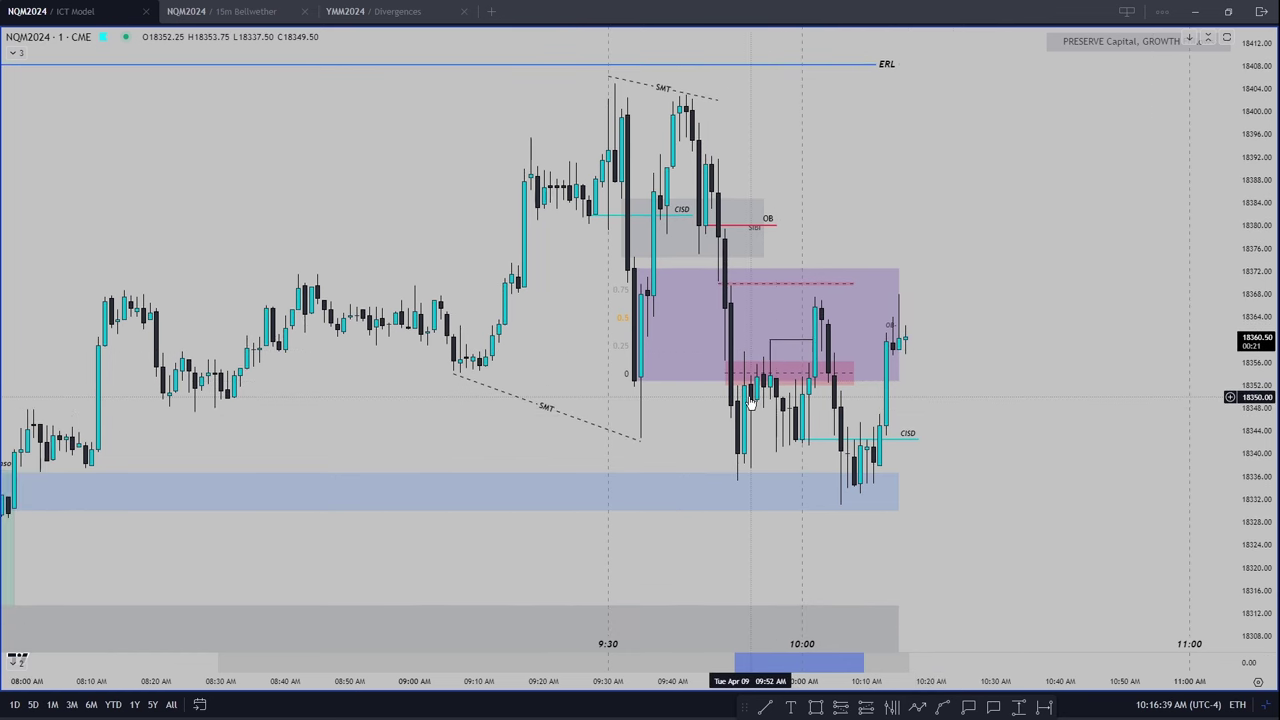
scroll(454, 449, "down", 3)
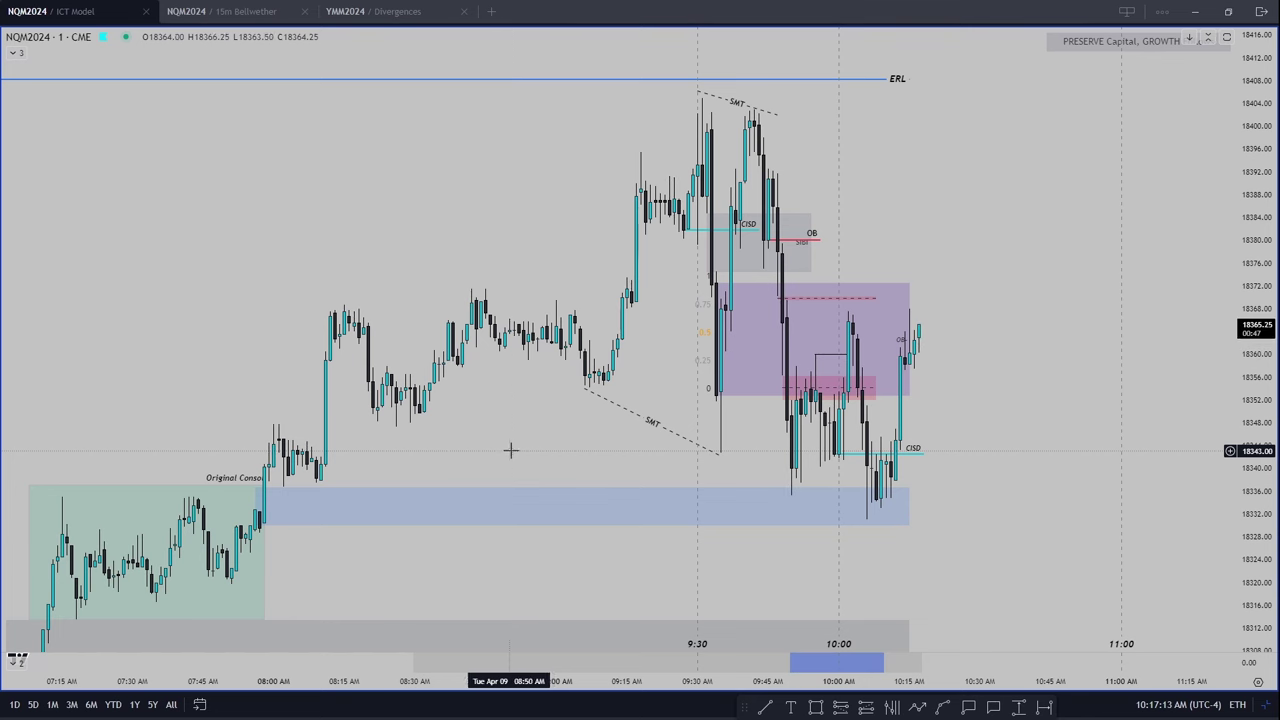
scroll(971, 363, "up", 2)
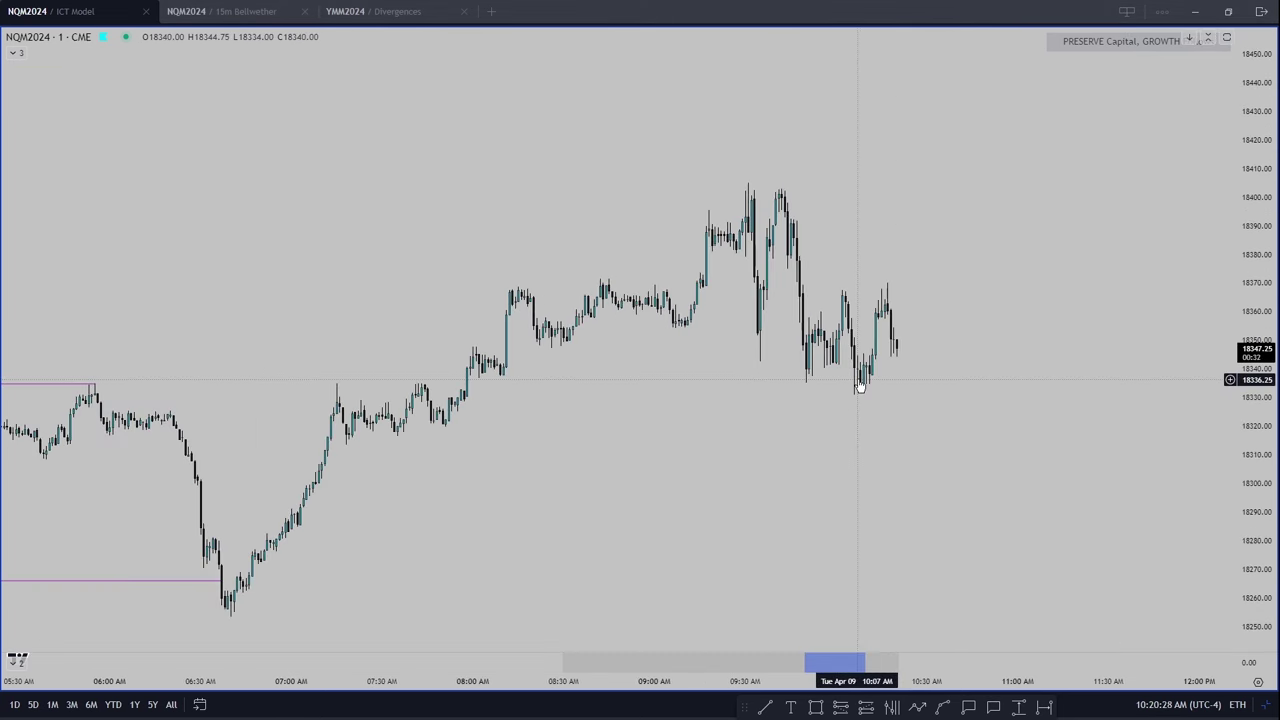
scroll(879, 394, "up", 2)
scroll(1037, 397, "up", 2)
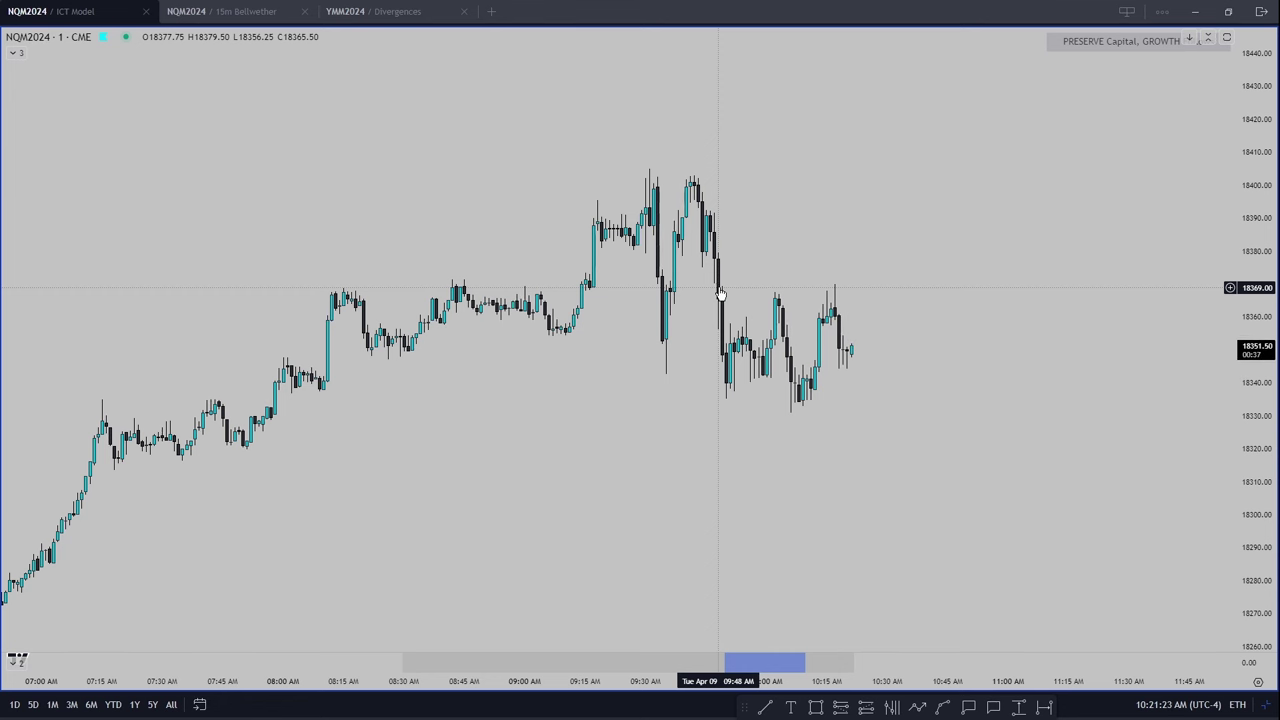
scroll(1181, 370, "up", 2)
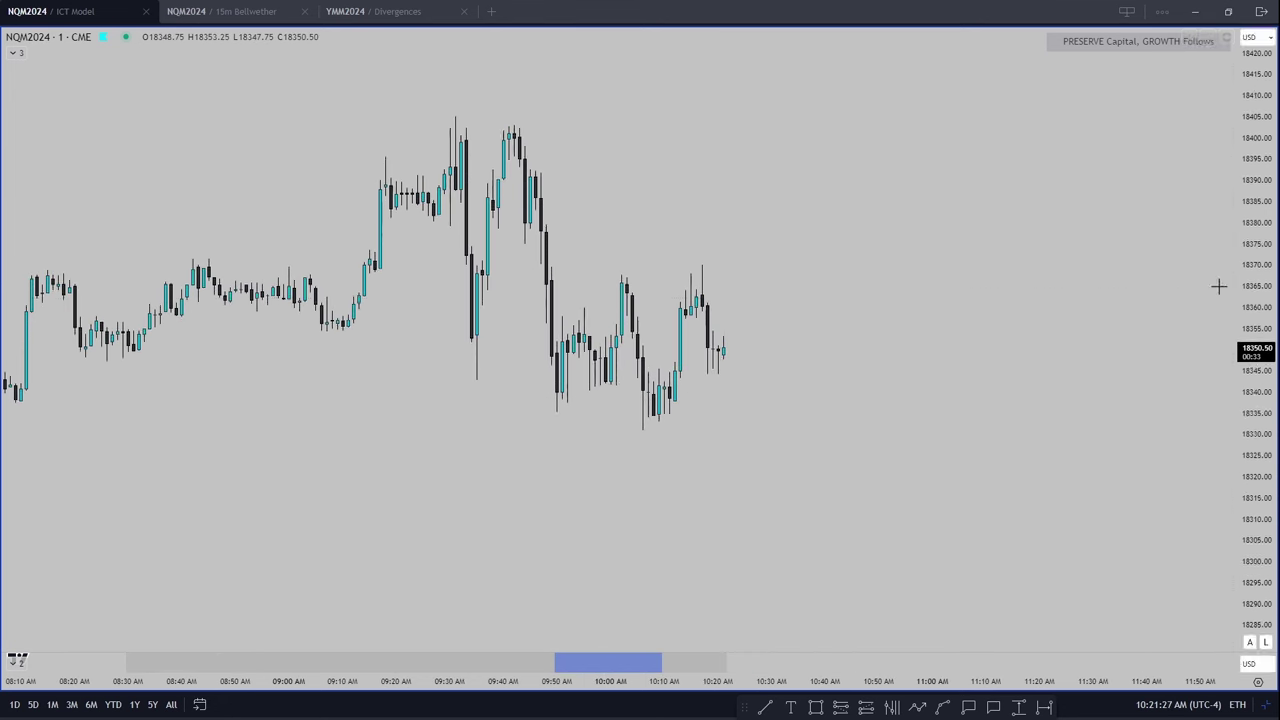
scroll(988, 343, "up", 1)
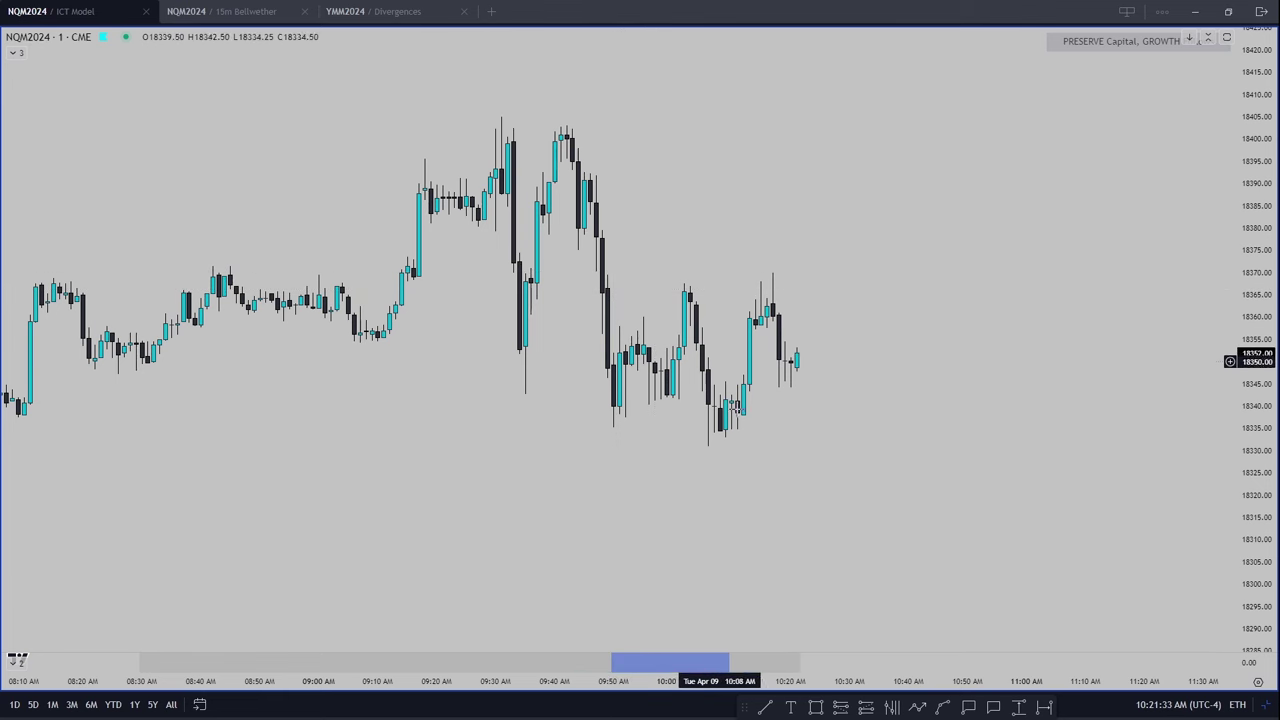
left_click(791, 707)
left_click(837, 278)
left_click(896, 379)
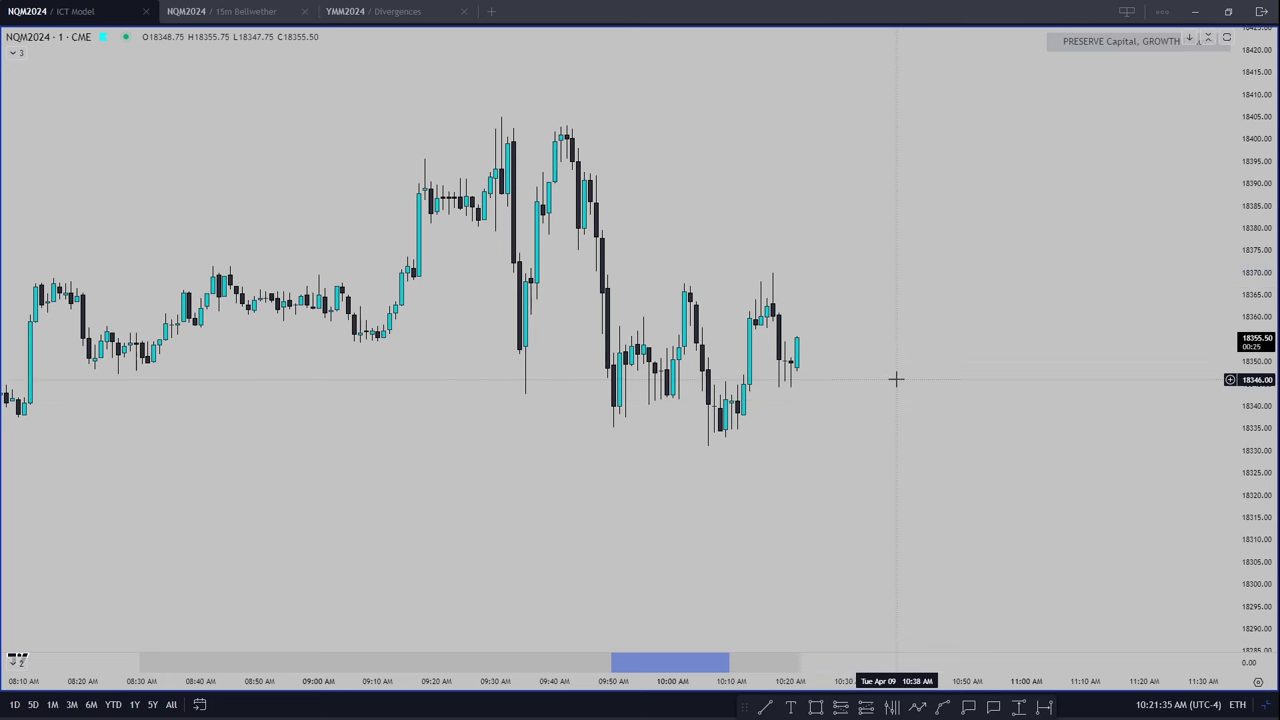
Step: Switch NQM2024 to the 15-minute interval and draw an IRL rectangle from 18288.00 to about 18313, starting at 06:45 and extended past the current candle
scroll(865, 354, "down", 2)
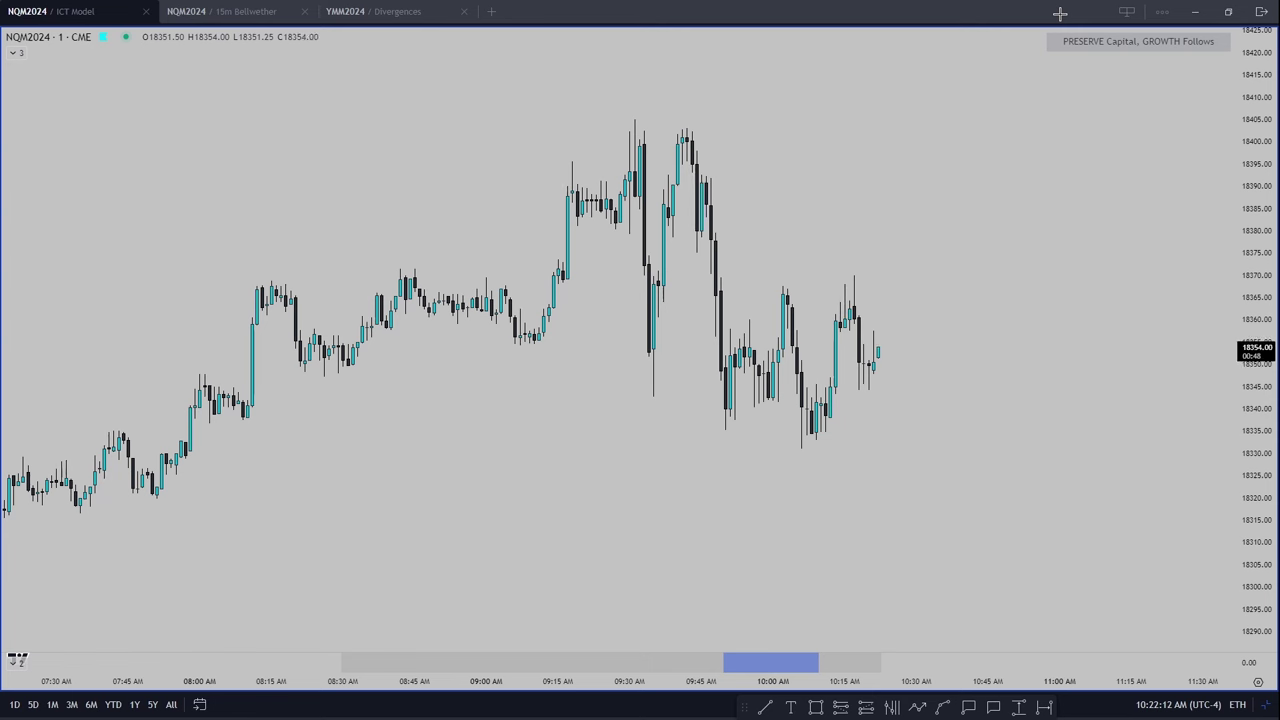
scroll(980, 549, "down", 2)
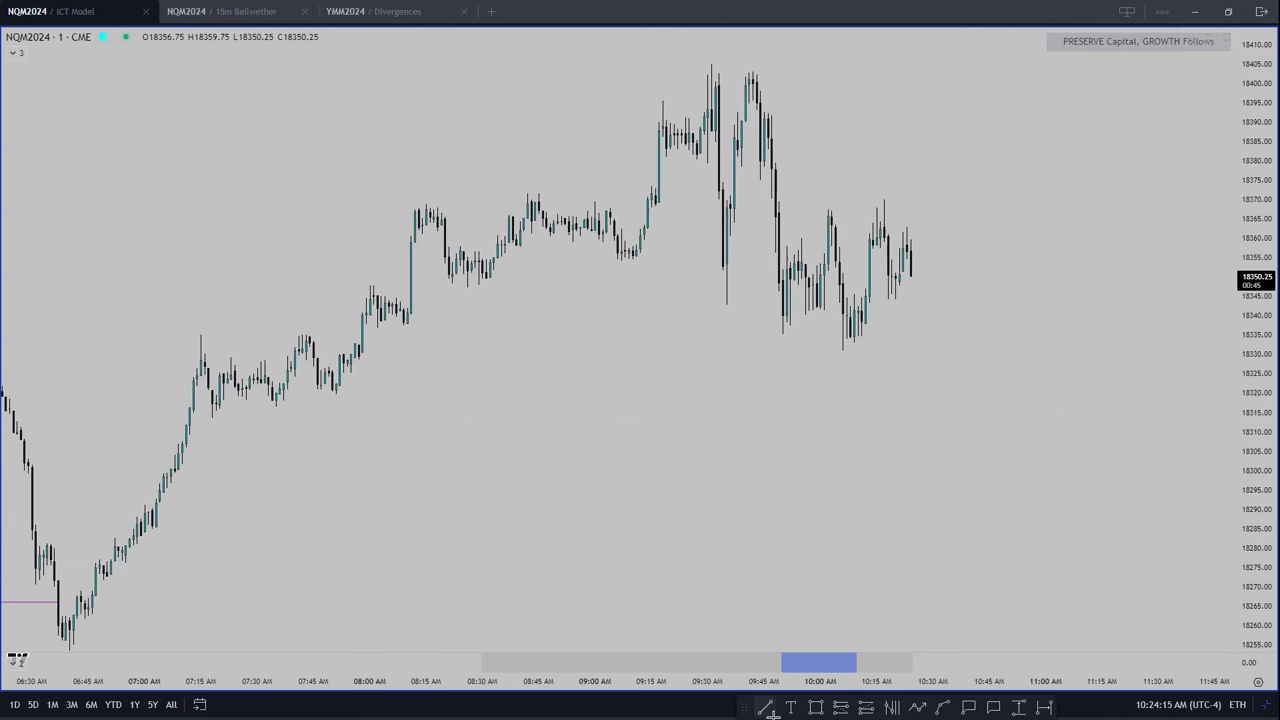
type("15")
key("Return")
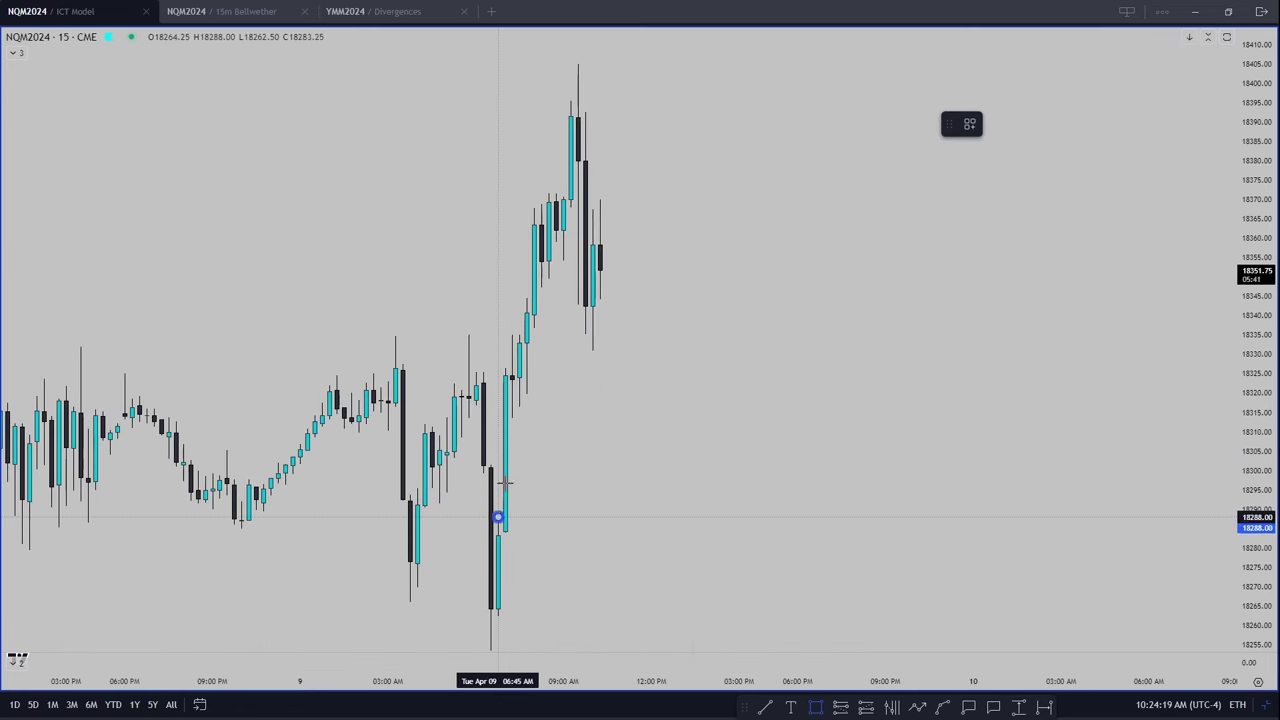
left_click_drag(499, 517, 509, 419)
left_click_drag(509, 467, 790, 467)
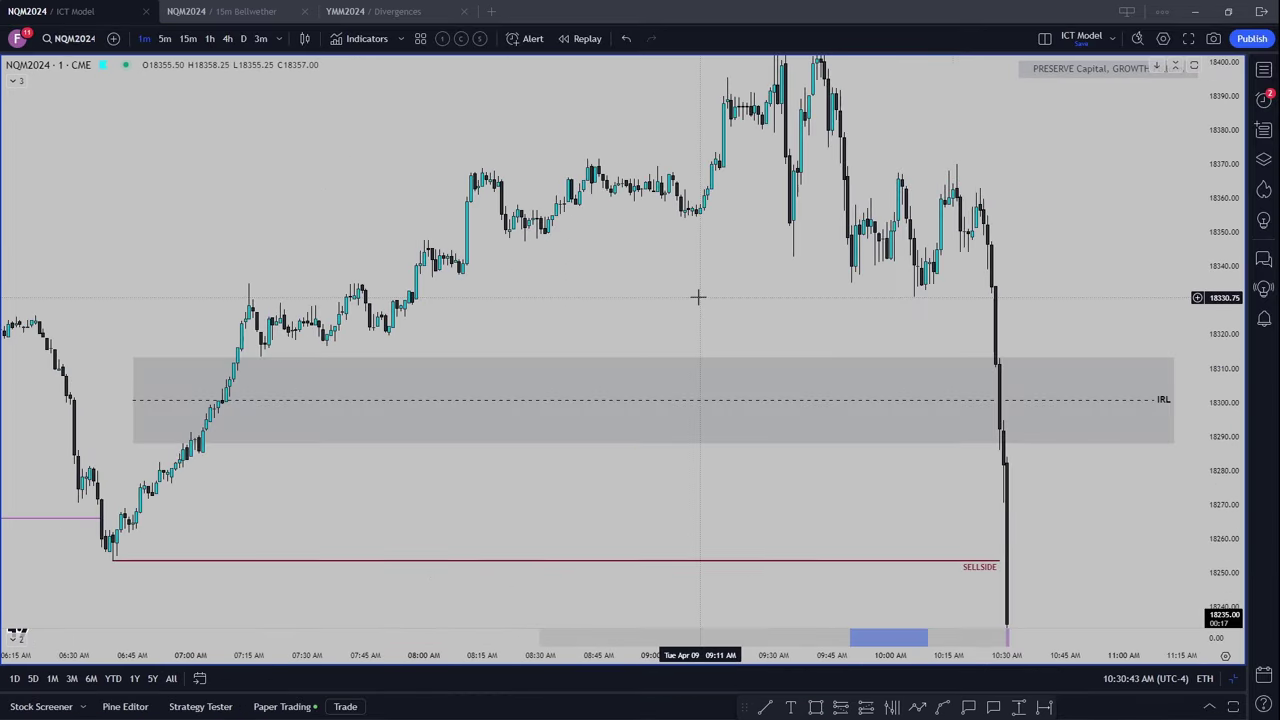
Step: Resize the IRL rectangle on the NQM2024 1-minute chart so that it starts at about 07:00
left_click(958, 214, "shift")
left_click_drag(977, 486, 927, 512)
scroll(927, 512, "down", 3)
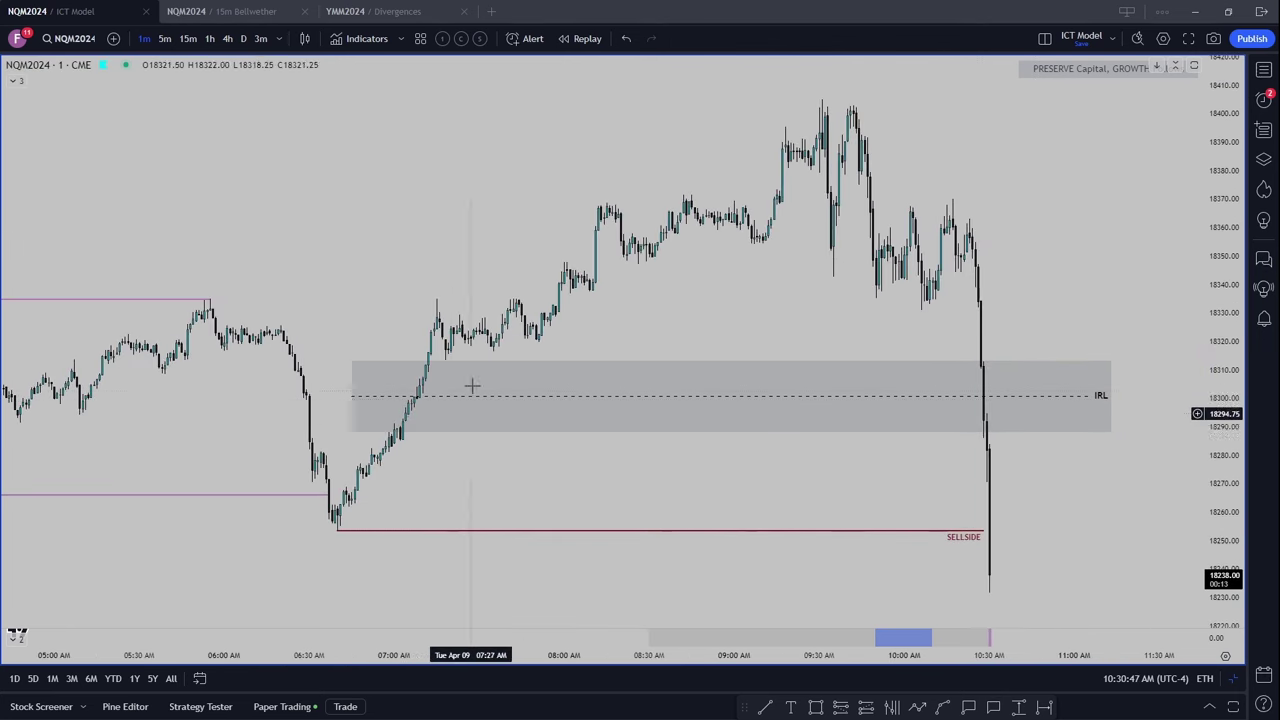
left_click_drag(353, 397, 397, 397)
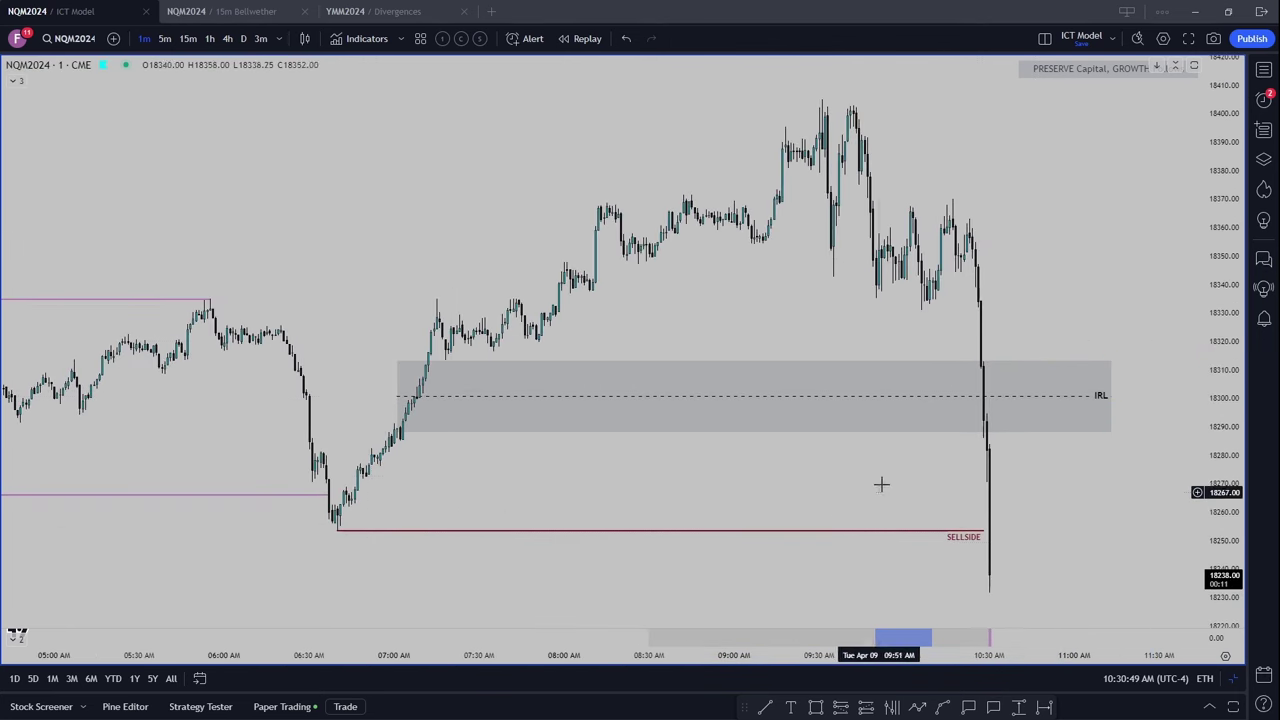
Step: Switch to the ESM2024 1-minute chart and examine the 10:30 sell-off below the IRL rectangle and the SELLSIDE line
key("Tab")
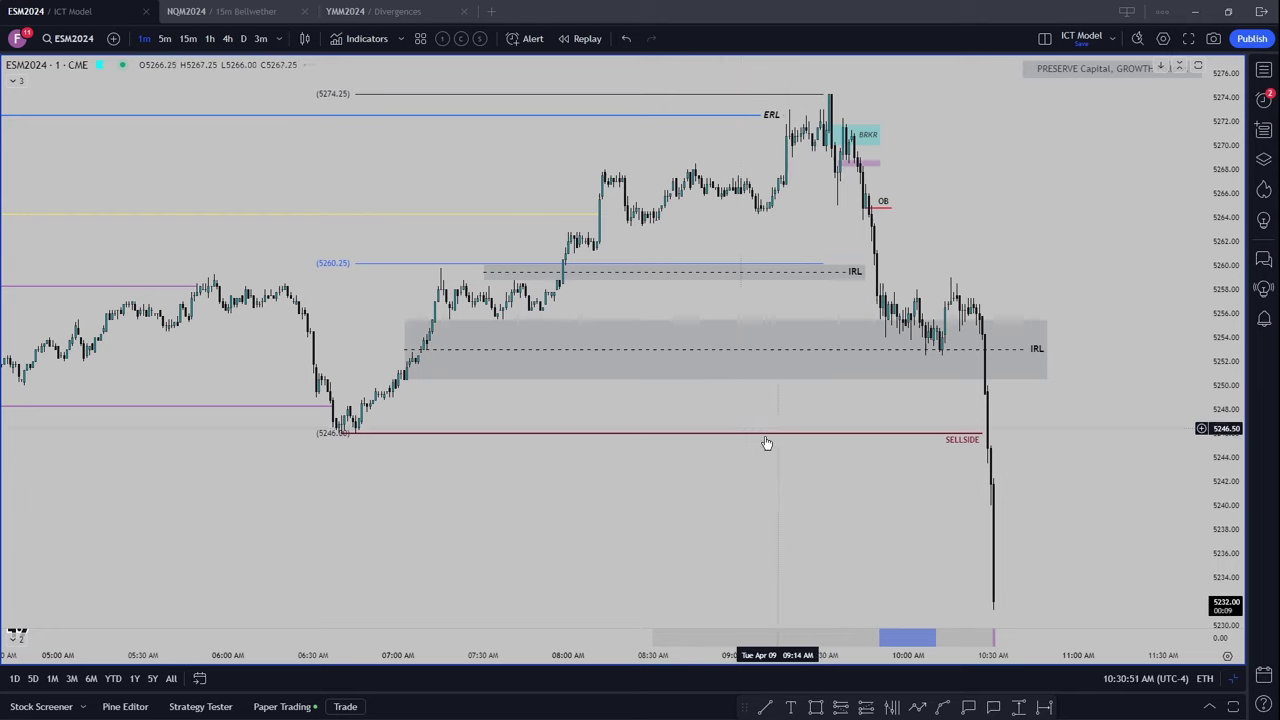
scroll(766, 443, "up", 2)
left_click_drag(740, 460, 748, 417)
scroll(1128, 371, "up", 1)
left_click_drag(1222, 371, 1222, 330)
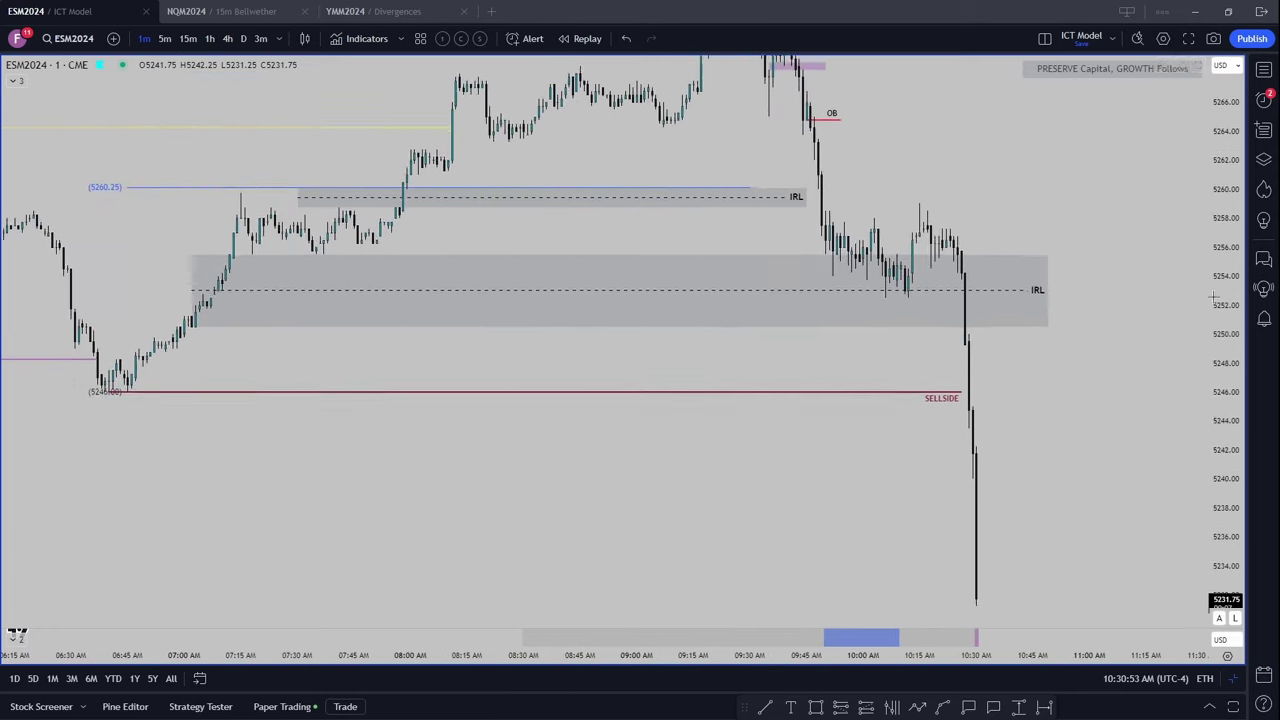
scroll(1128, 371, "up", 2)
left_click_drag(1128, 346, 1095, 470)
scroll(1095, 462, "down", 3)
Step: Return to the NQM2024 1-minute chart and shorten the IRL rectangle so that it ends just before the 10:30 candle
key("Up")
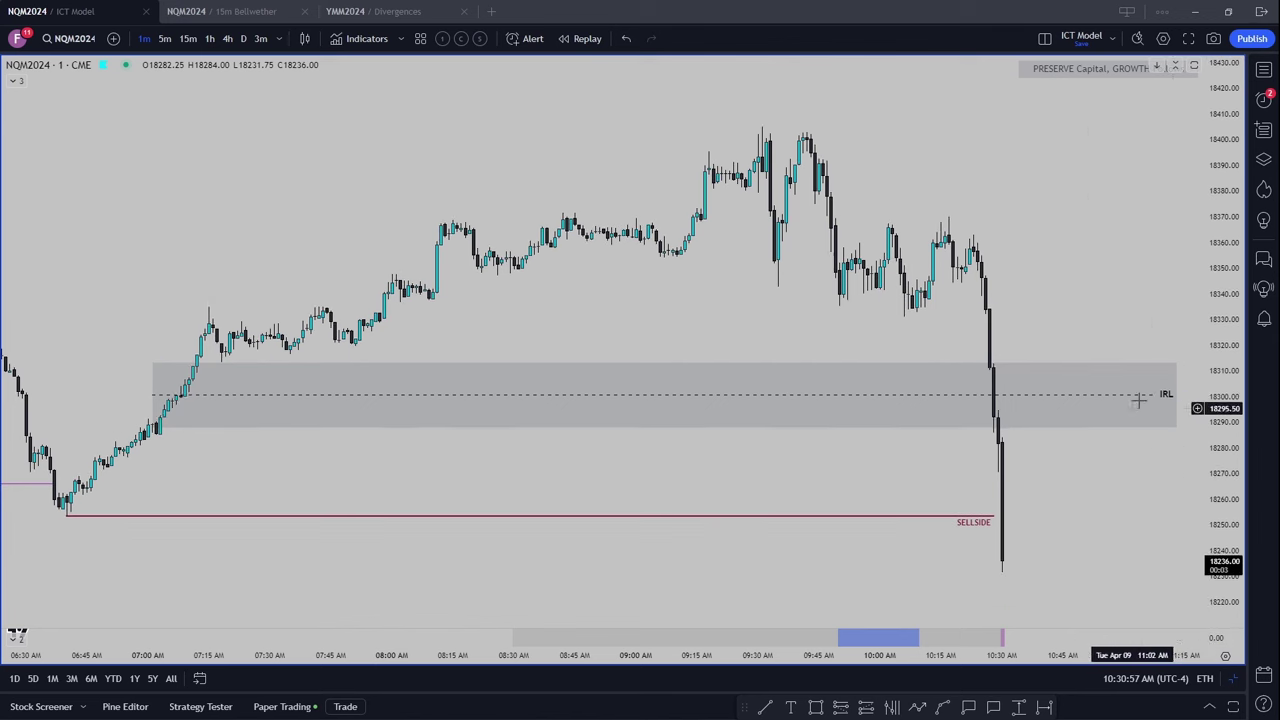
left_click(1168, 395)
left_click_drag(1174, 395, 993, 395)
left_click(1037, 352)
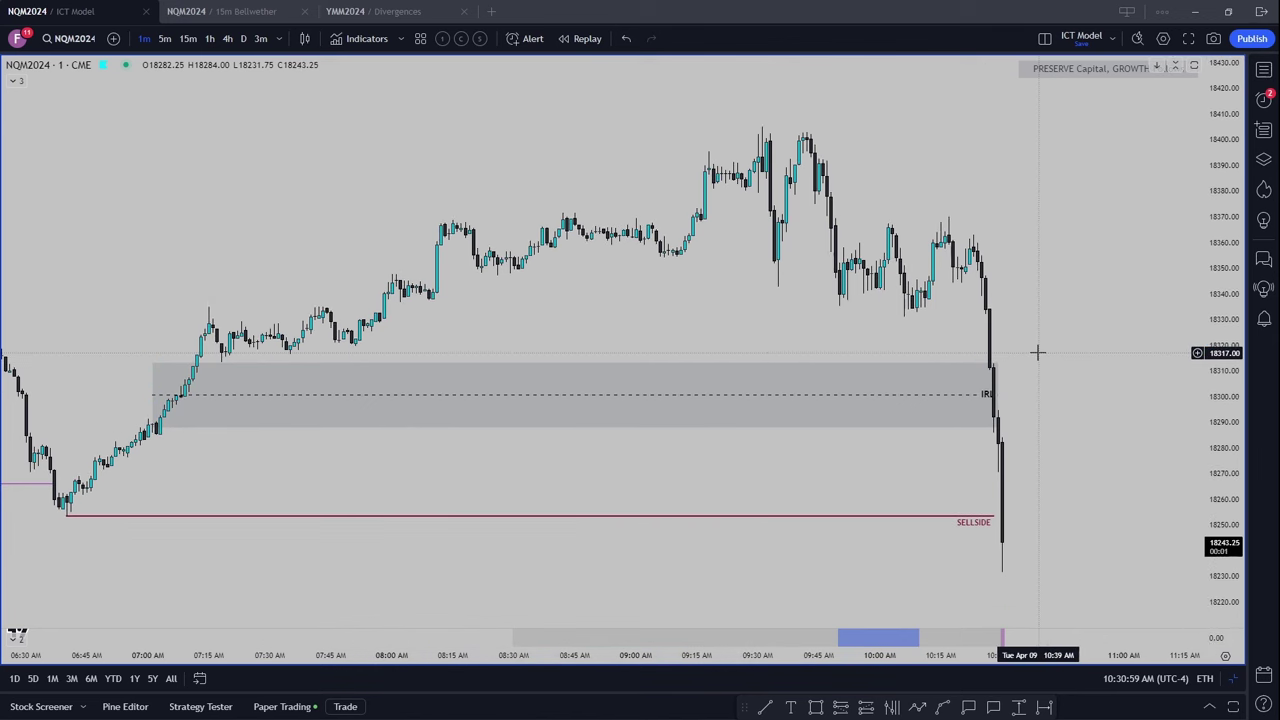
Step: Check NQM2024 on the 15-minute interval, ending back on the 1-minute interval
type("15")
key("Return")
scroll(1047, 360, "up", 3)
type("1")
key("Return")
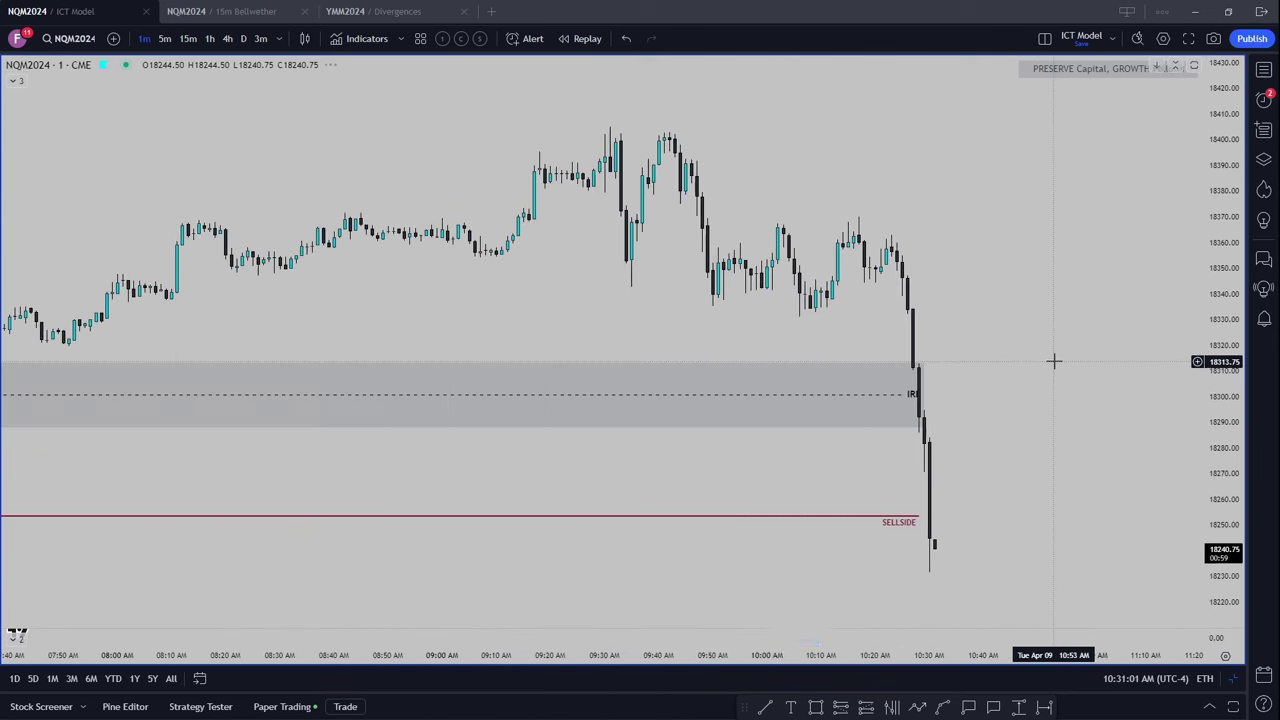
Step: Examine the NQM2024 1-minute drop from the 10:15 swing high through the IRL rectangle and below the SELLSIDE line
scroll(800, 300, "down", 3)
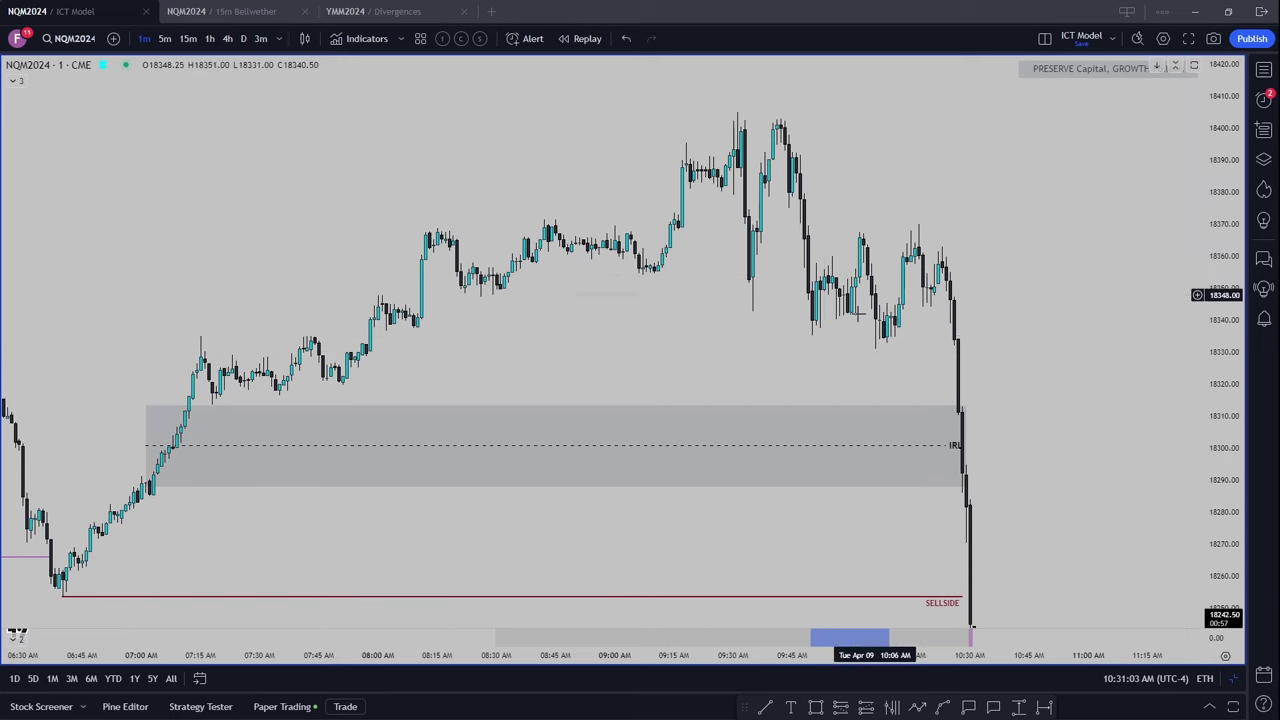
scroll(817, 334, "down", 1)
left_click_drag(817, 334, 812, 329)
scroll(871, 297, "up", 1)
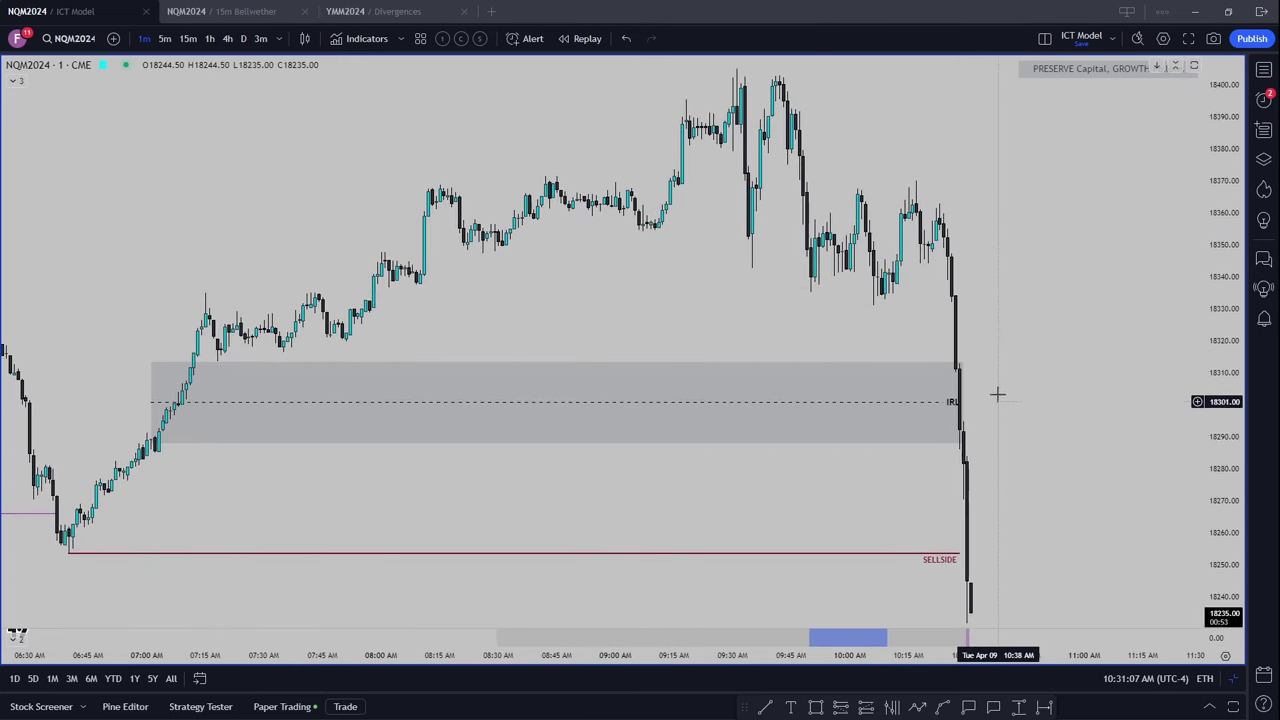
left_click_drag(997, 394, 969, 348)
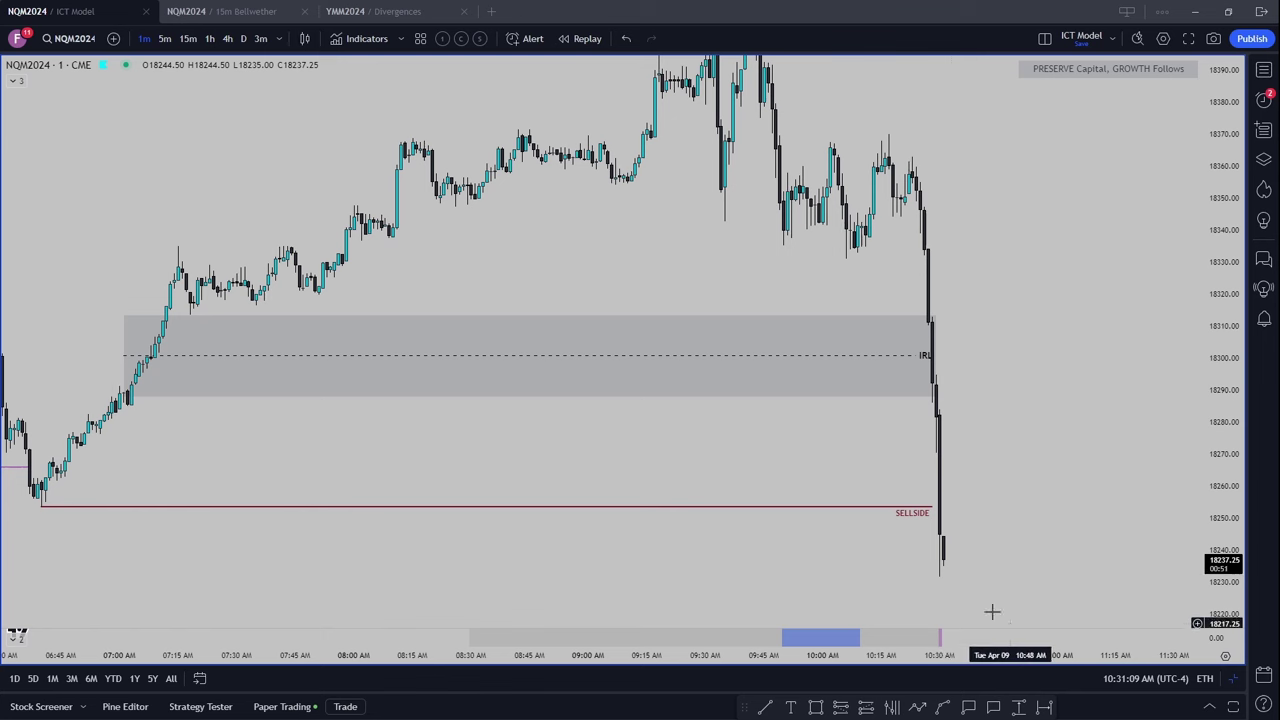
left_click_drag(992, 465, 969, 489)
scroll(969, 489, "down", 1)
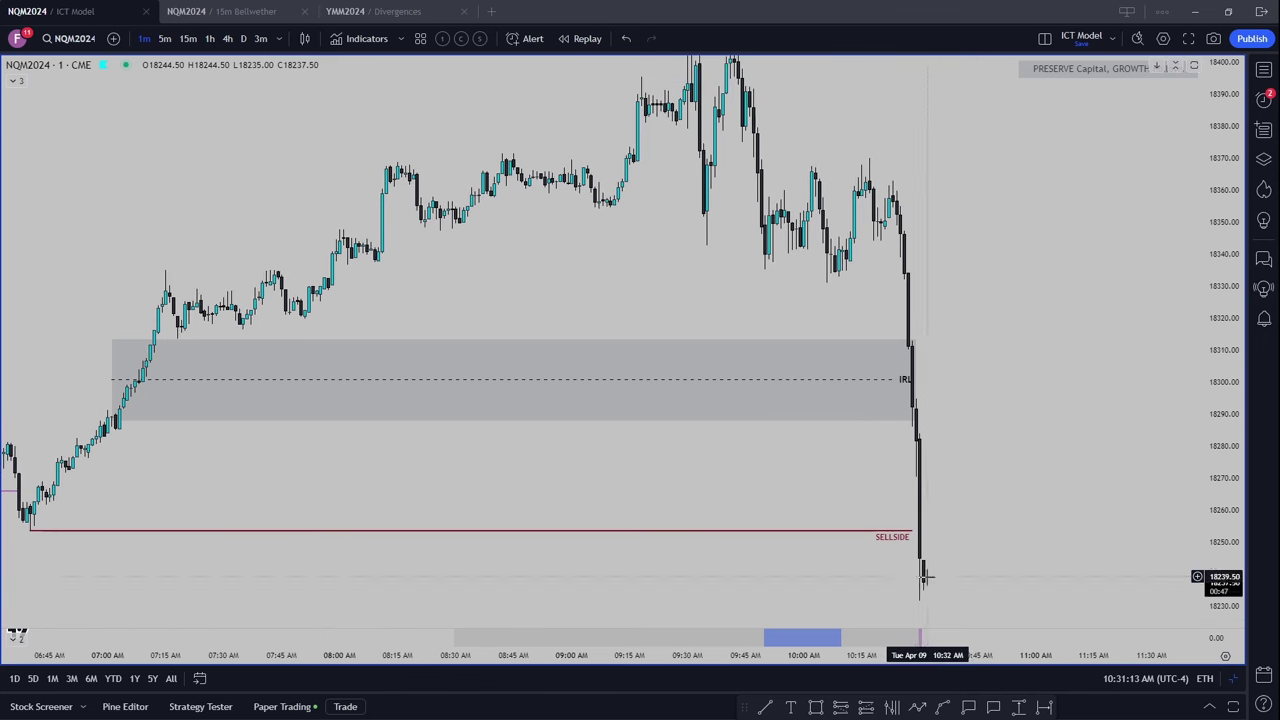
Step: Extend the end of the IRL rectangle on the NQM2024 1-minute chart past the current candle to about 10:39
scroll(925, 578, "down", 2)
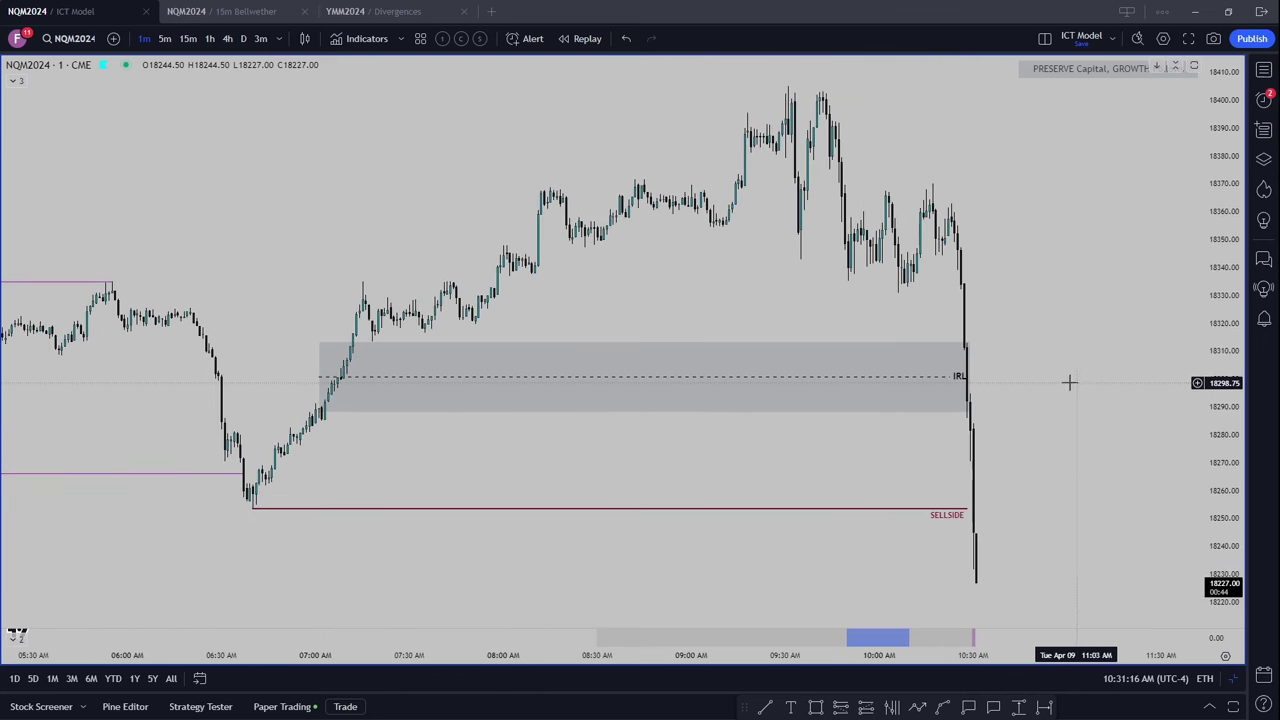
left_click_drag(962, 377, 1001, 377)
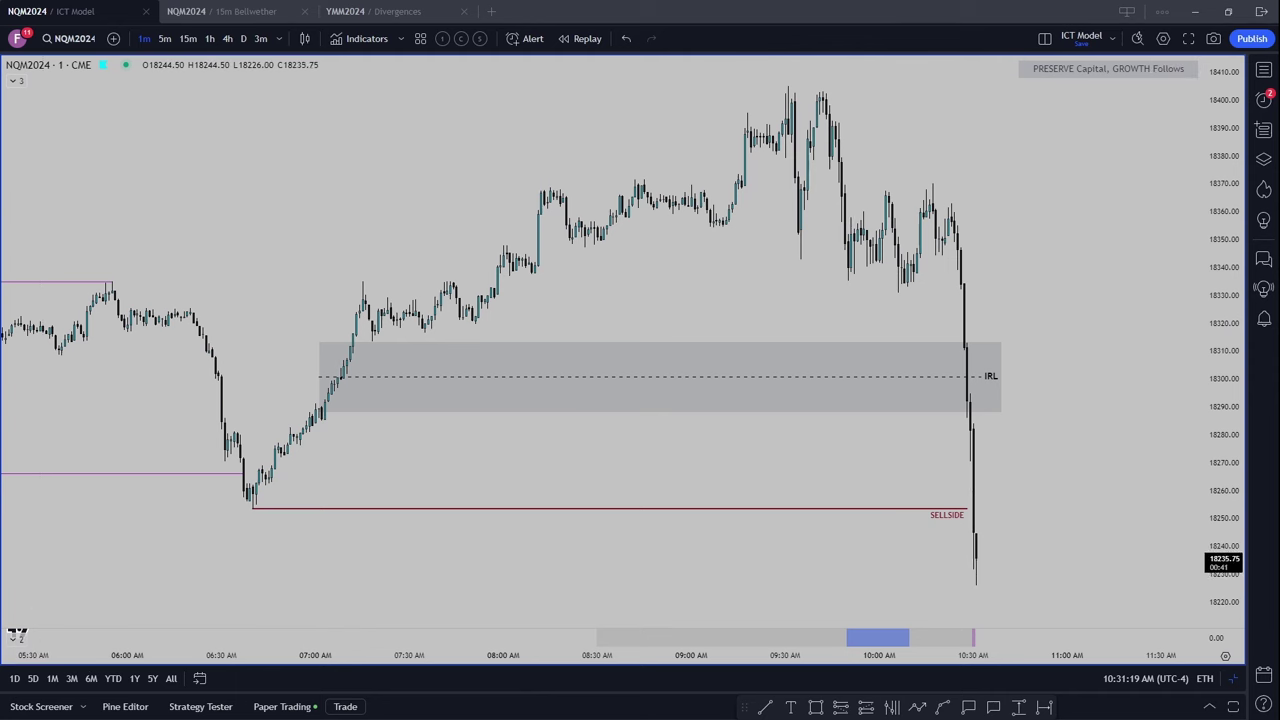